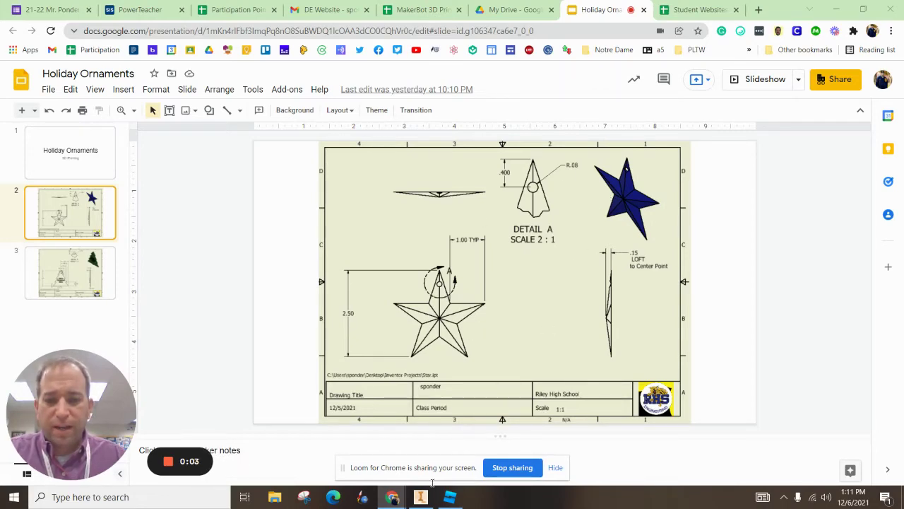
# - Switch from Chrome to the Star Drawing sheet in Inventor
pyautogui.click(421, 496)
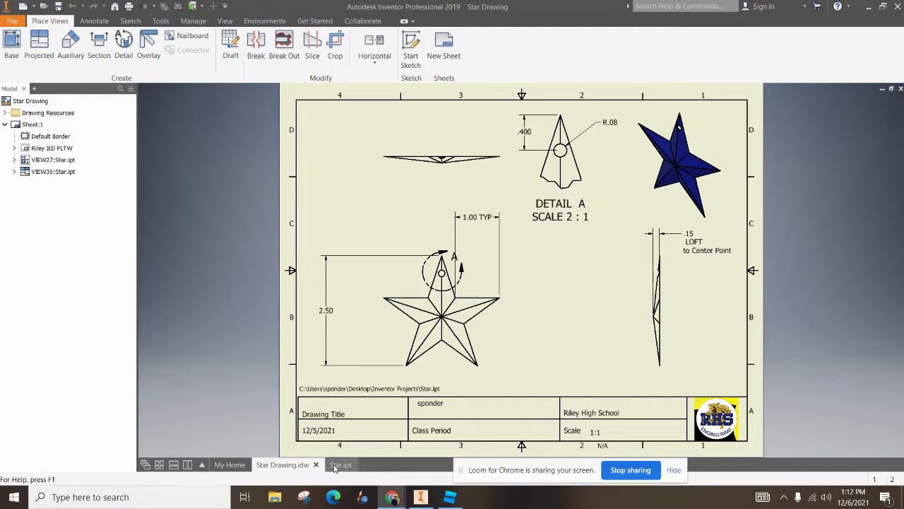
# - Review Star.ipt, then create a new part, Part1, from the Standard (in).ipt template
pyautogui.click(335, 464)
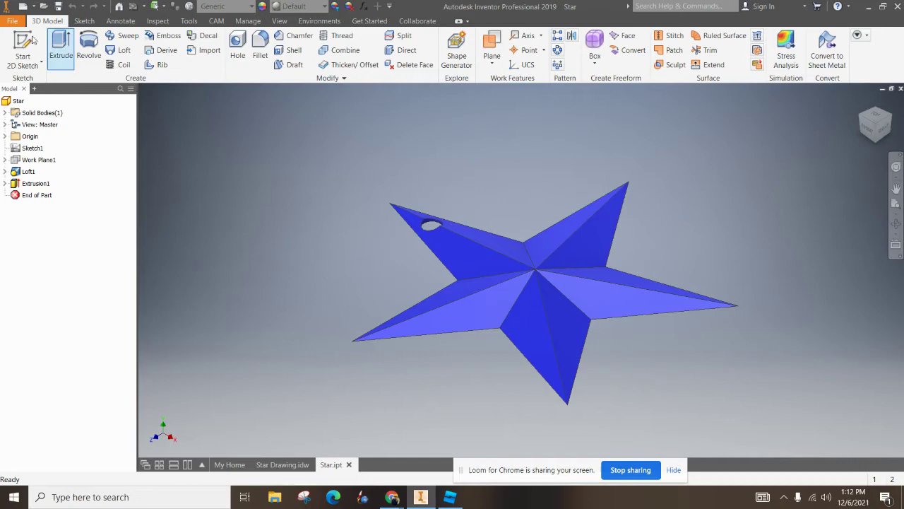
pyautogui.click(14, 22)
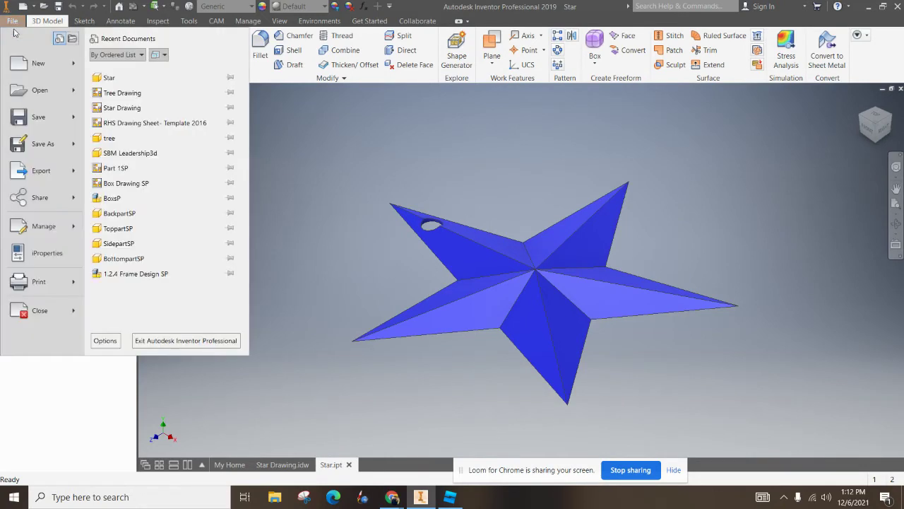
pyautogui.click(25, 70)
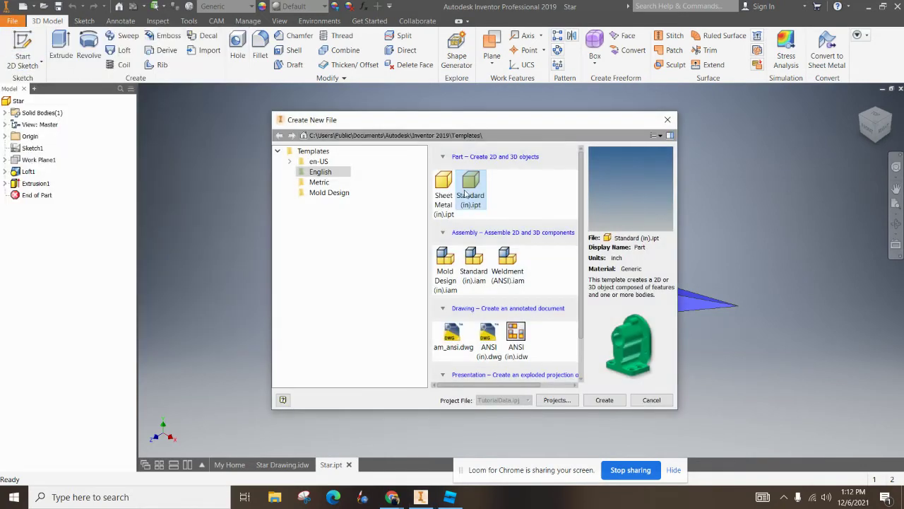
pyautogui.click(604, 400)
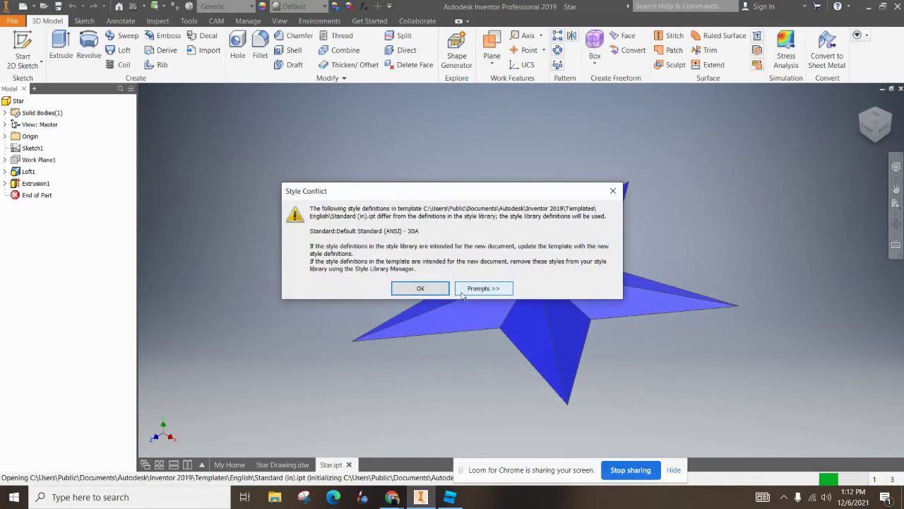
pyautogui.click(420, 287)
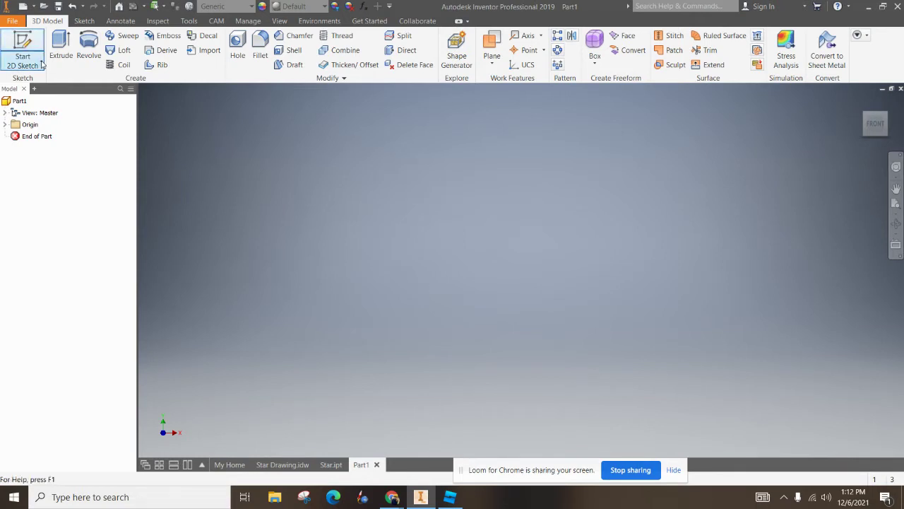
# - On the XZ plane, sketch a five-sided polygon centred on the origin with its top vertex upright
pyautogui.click(25, 43)
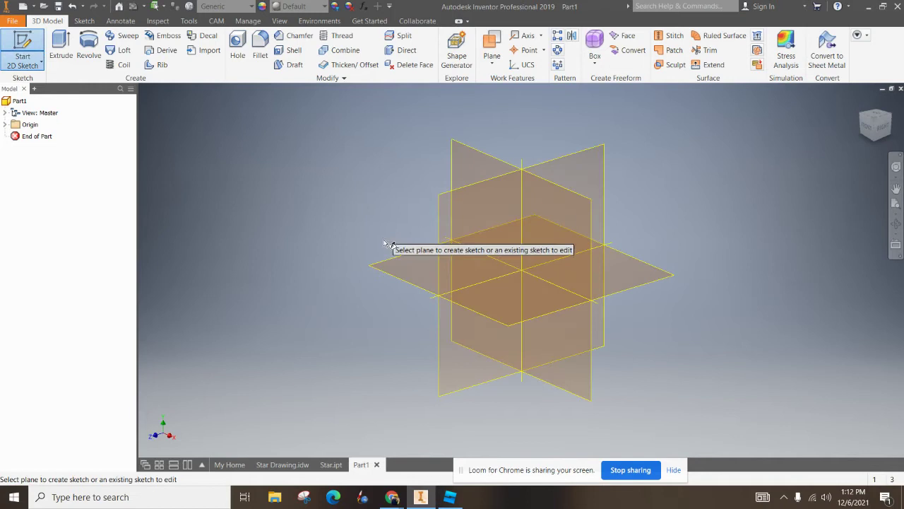
pyautogui.click(410, 271)
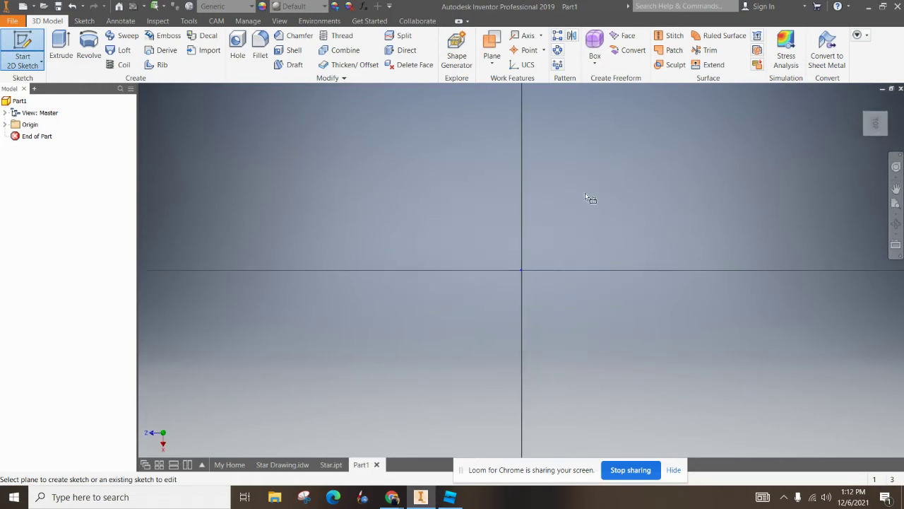
pyautogui.click(148, 63)
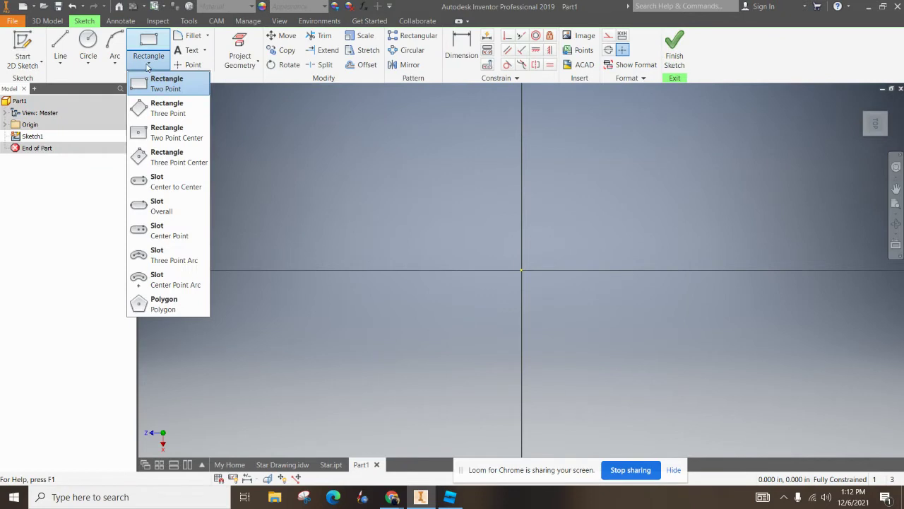
pyautogui.click(164, 304)
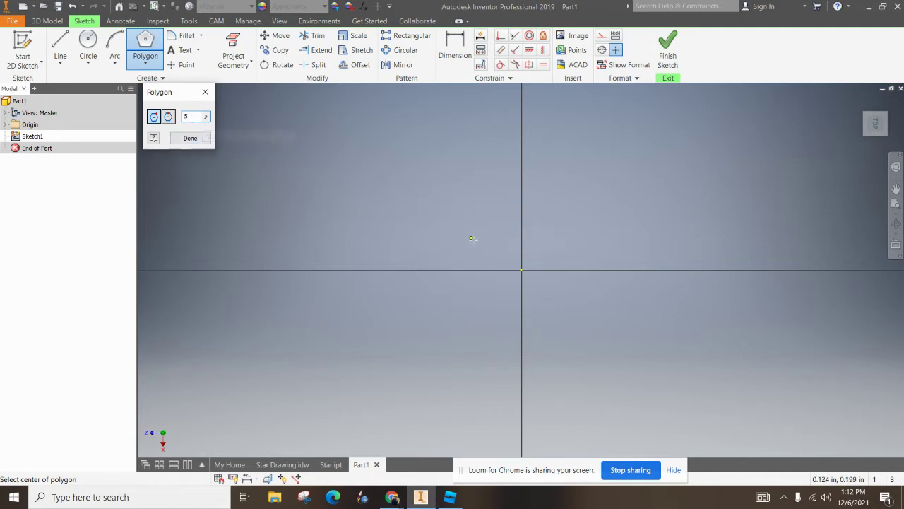
pyautogui.click(522, 271)
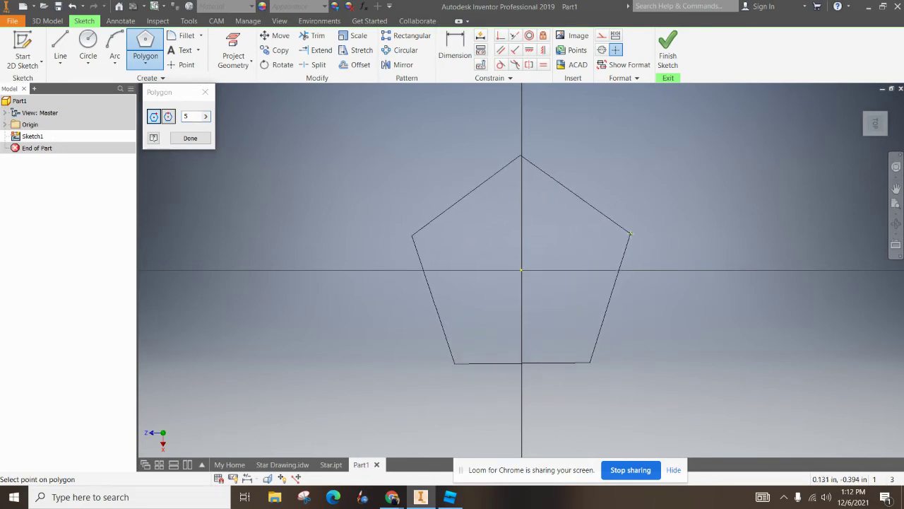
pyautogui.click(521, 136)
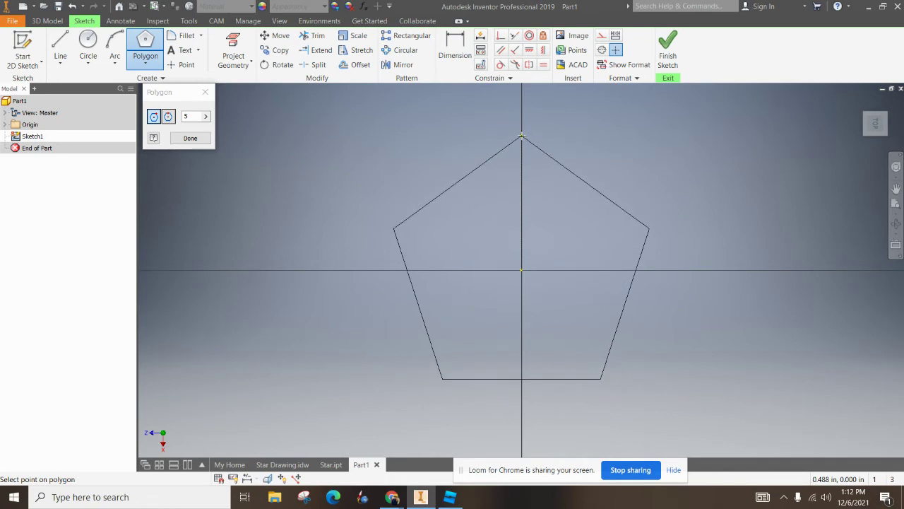
# - Dimension the pentagon's overall height to 2.5 in
pyautogui.click(455, 46)
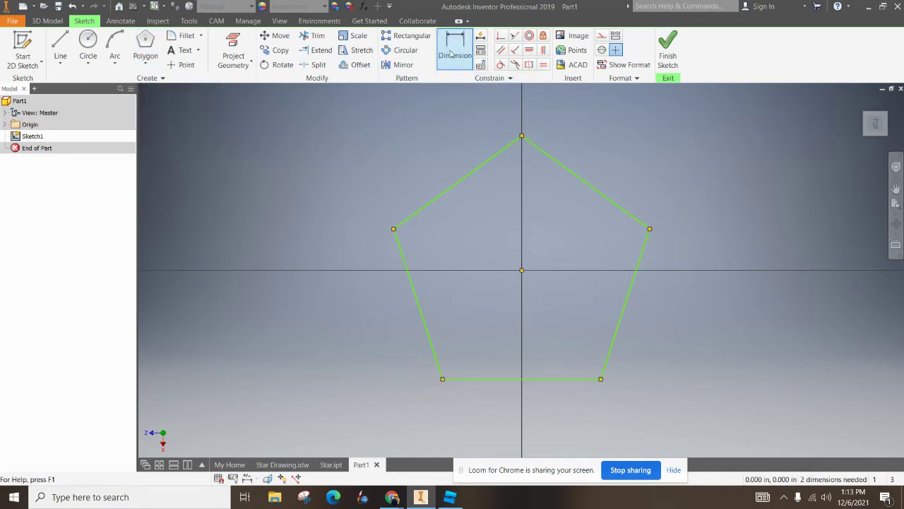
pyautogui.click(538, 380)
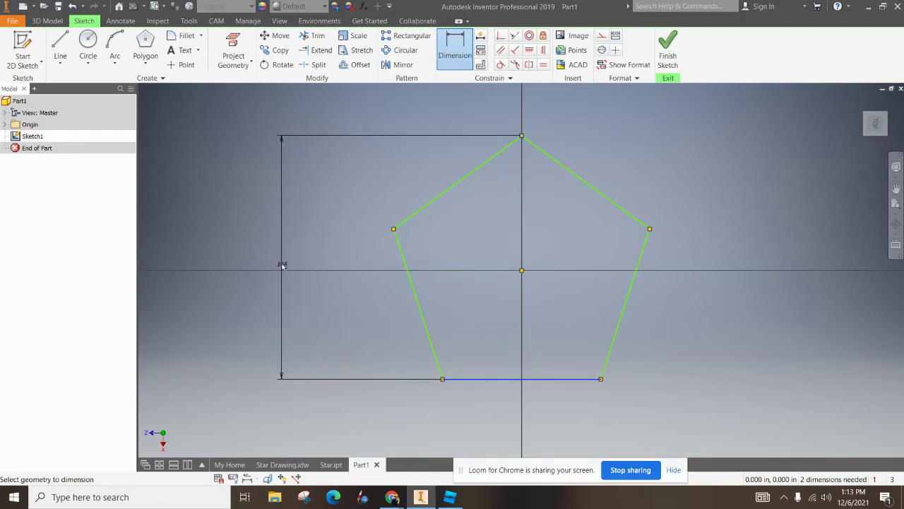
pyautogui.click(265, 242)
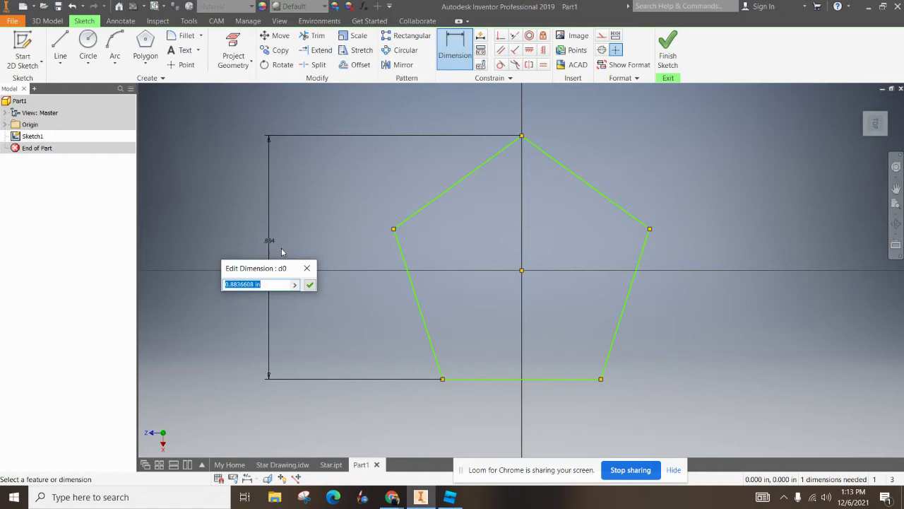
pyautogui.write('2.5')
pyautogui.press('Return')
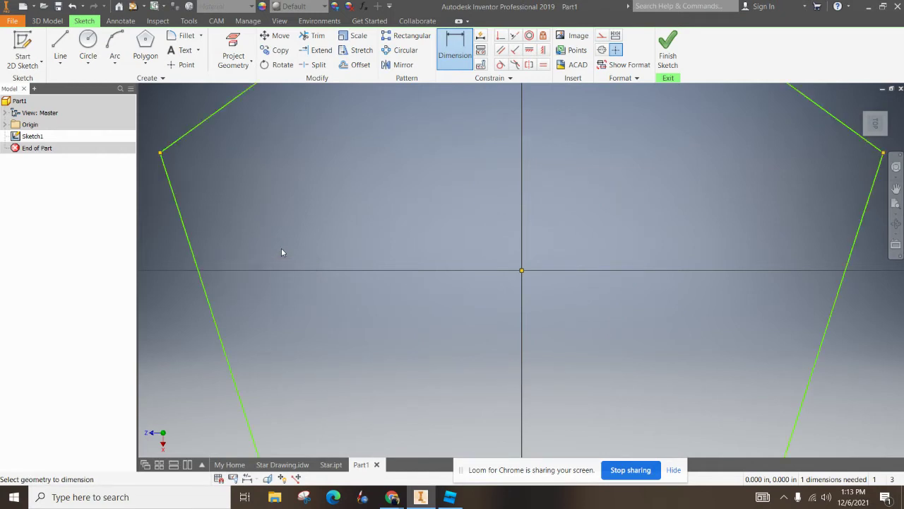
pyautogui.scroll(-5, 426, 230)
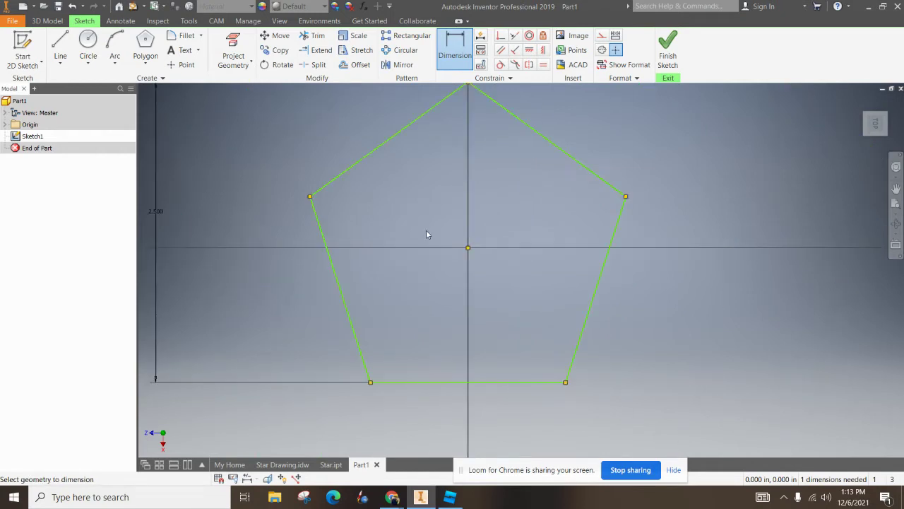
pyautogui.scroll(3, 344, 254)
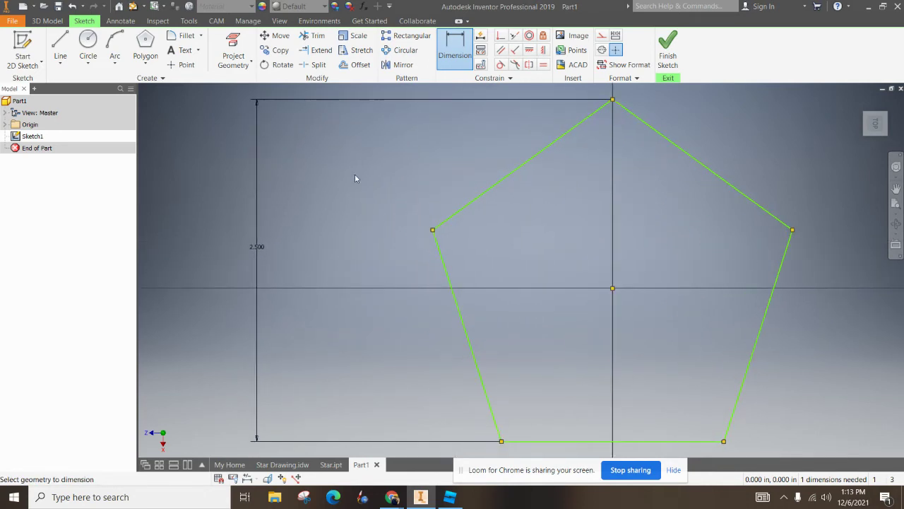
# - Draw five lines joining the pentagon's alternate vertices to form a five-point star
pyautogui.click(64, 42)
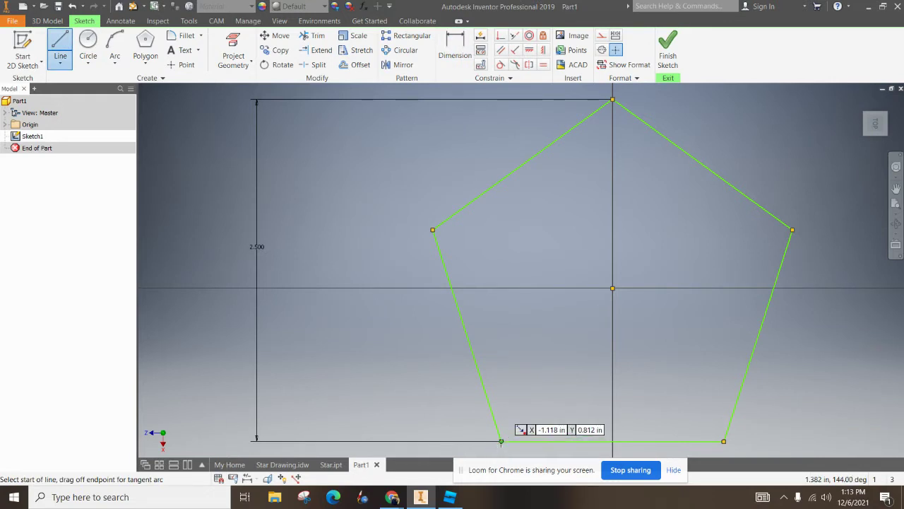
pyautogui.click(501, 442)
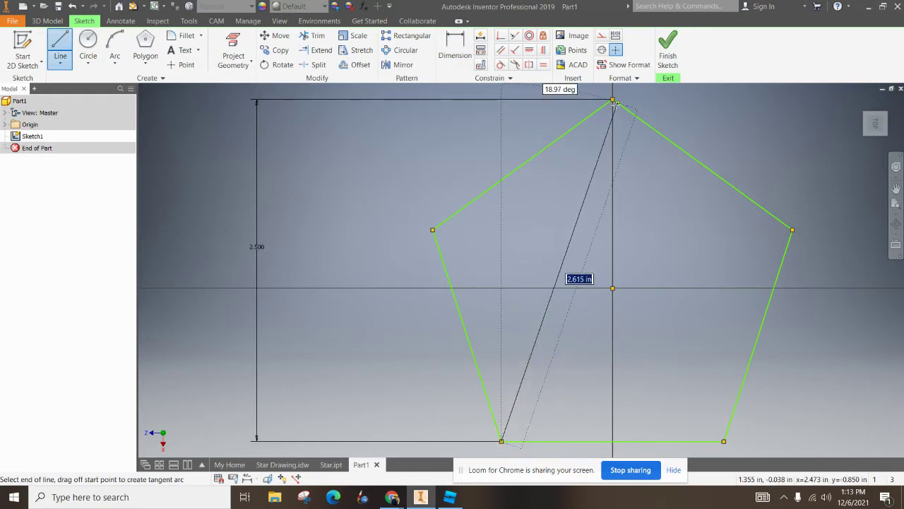
pyautogui.doubleClick(613, 100)
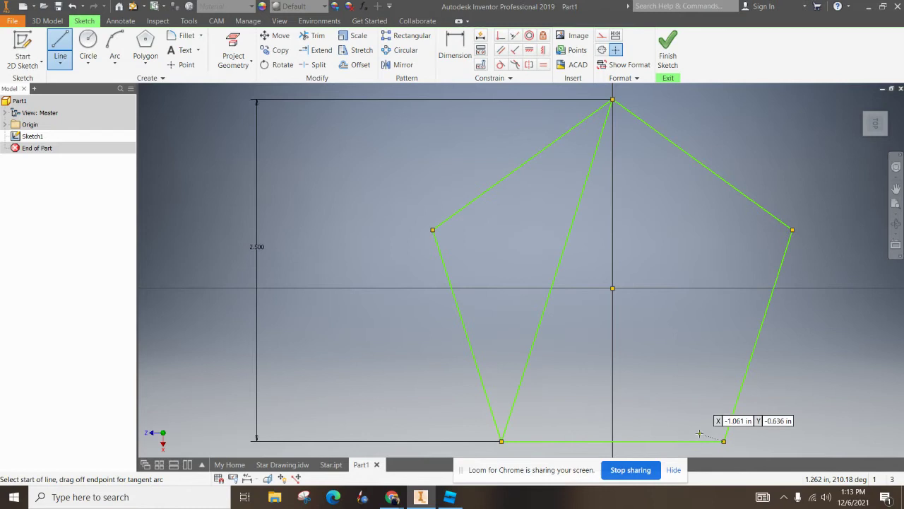
pyautogui.click(613, 100)
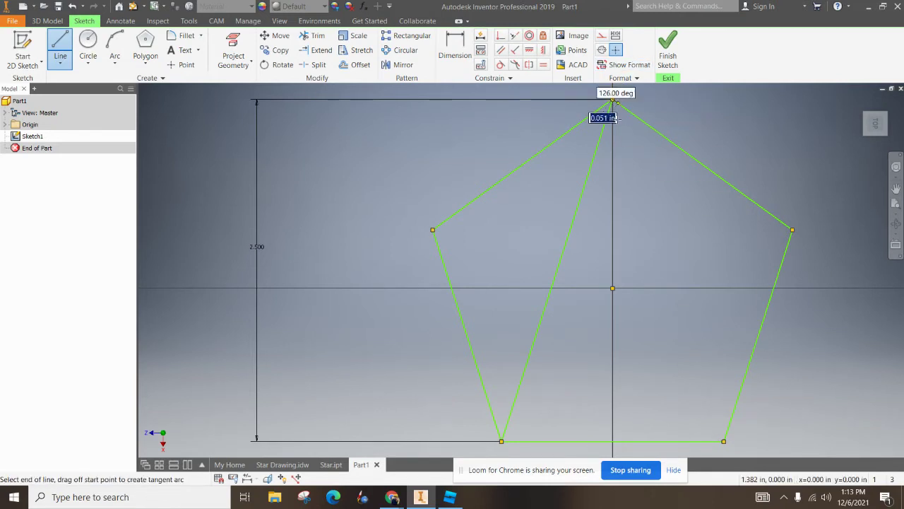
pyautogui.click(723, 441)
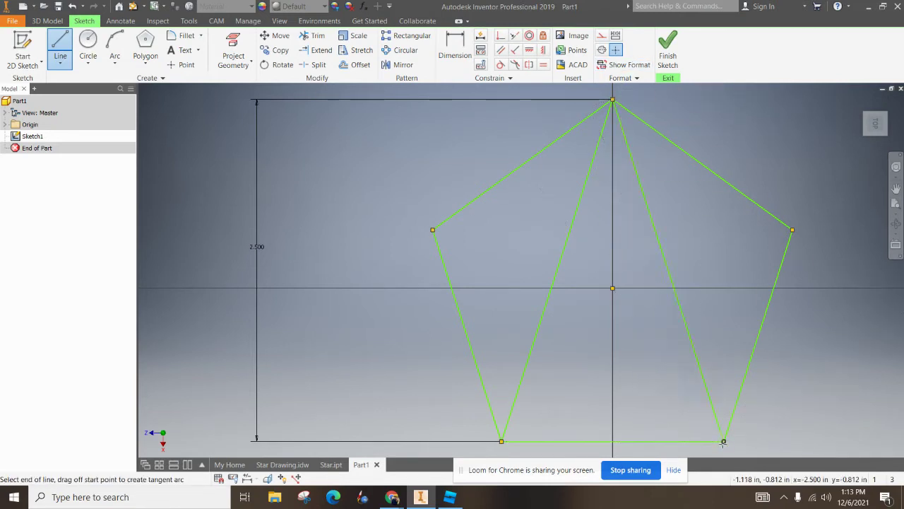
pyautogui.click(433, 229)
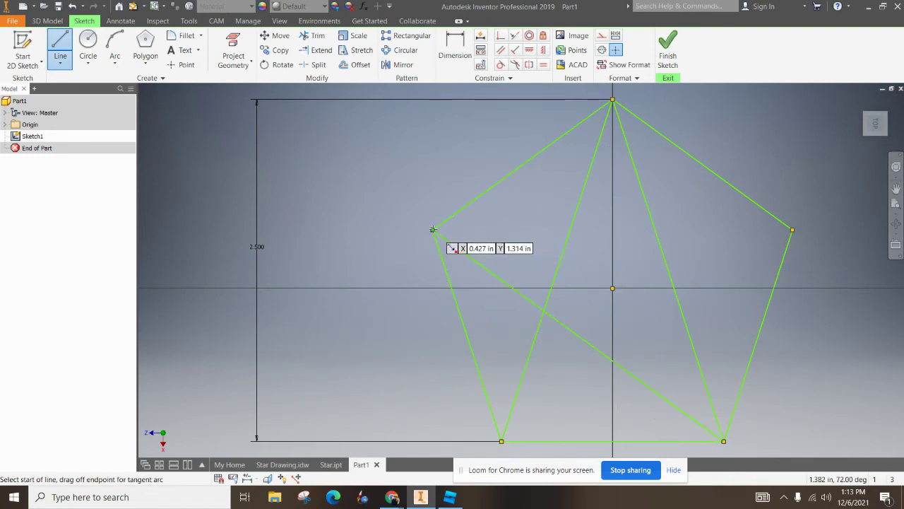
pyautogui.click(433, 229)
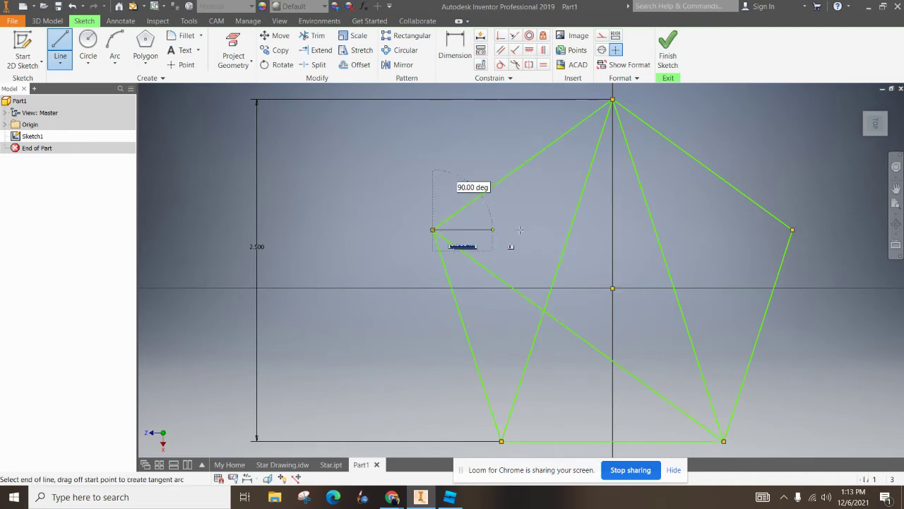
pyautogui.click(792, 229)
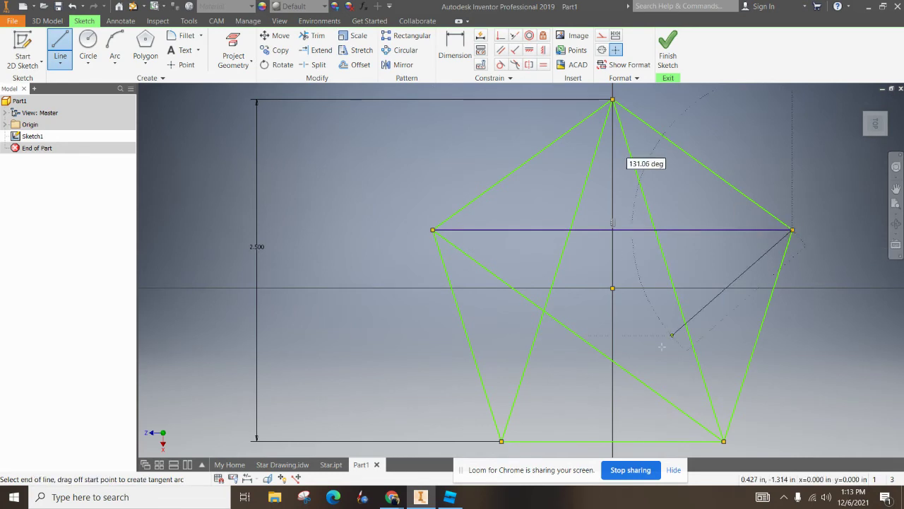
pyautogui.click(502, 441)
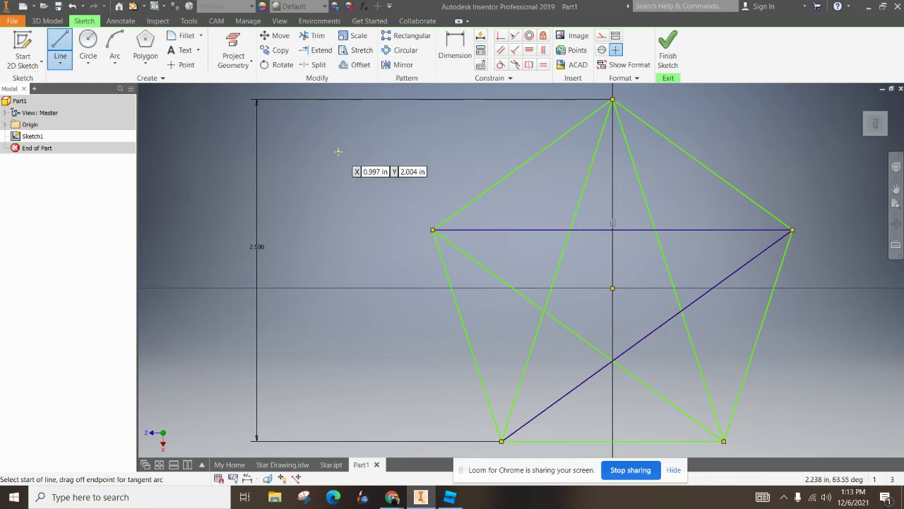
# - Trim the crossing line pieces inside the star, leaving the dimensioned pentagon edges untouched
pyautogui.click(313, 37)
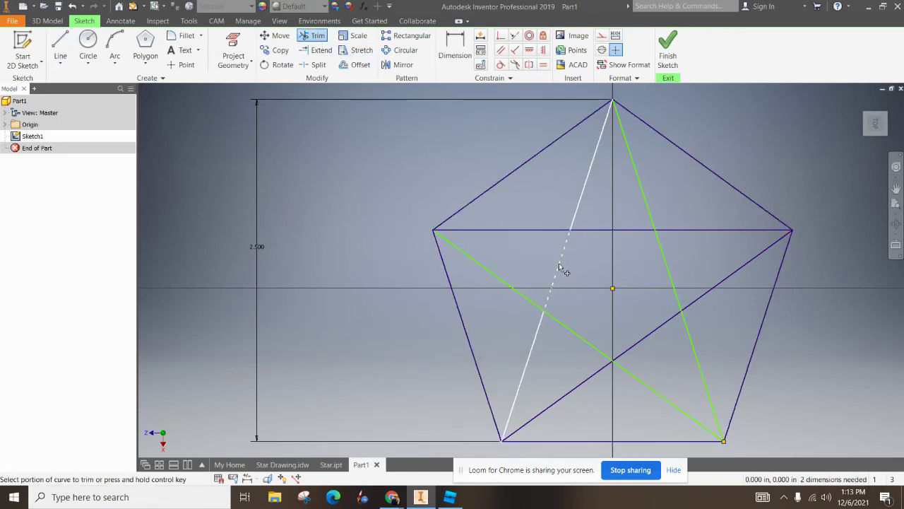
pyautogui.click(631, 232)
pyautogui.click(667, 267)
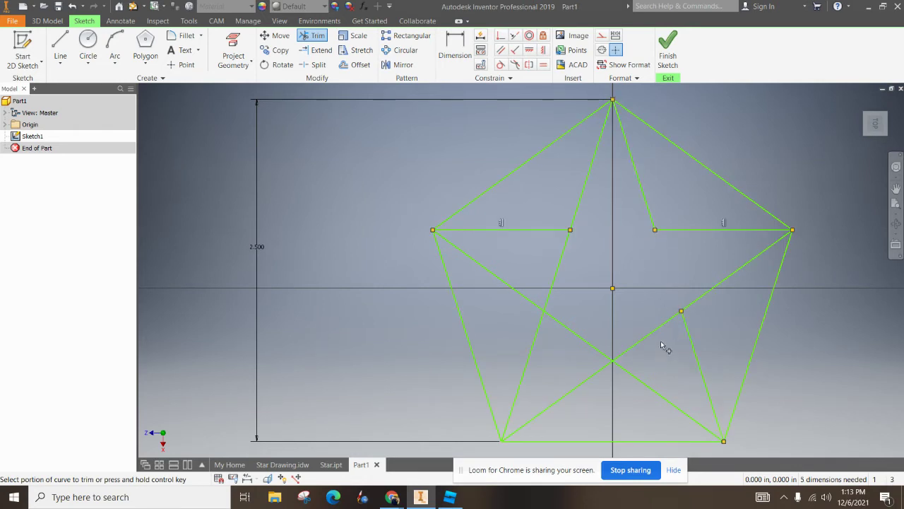
pyautogui.click(658, 328)
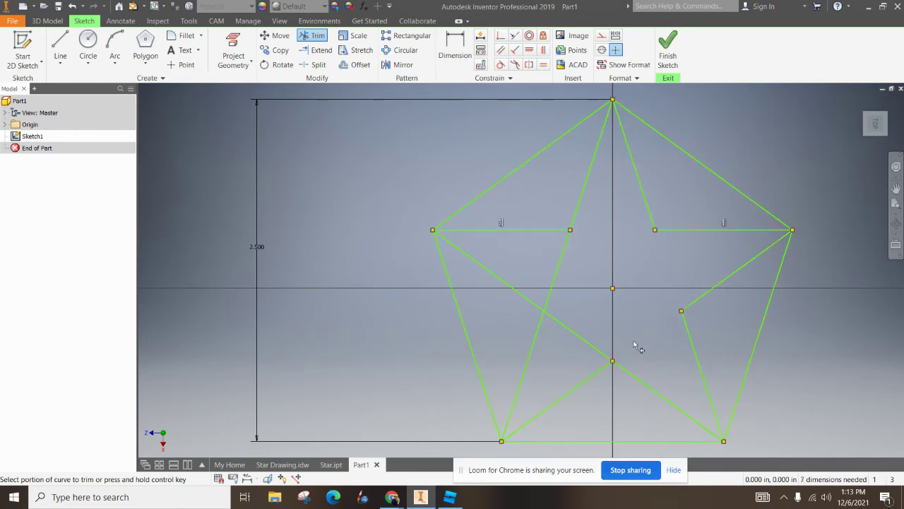
pyautogui.click(583, 346)
pyautogui.click(555, 286)
pyautogui.click(526, 162)
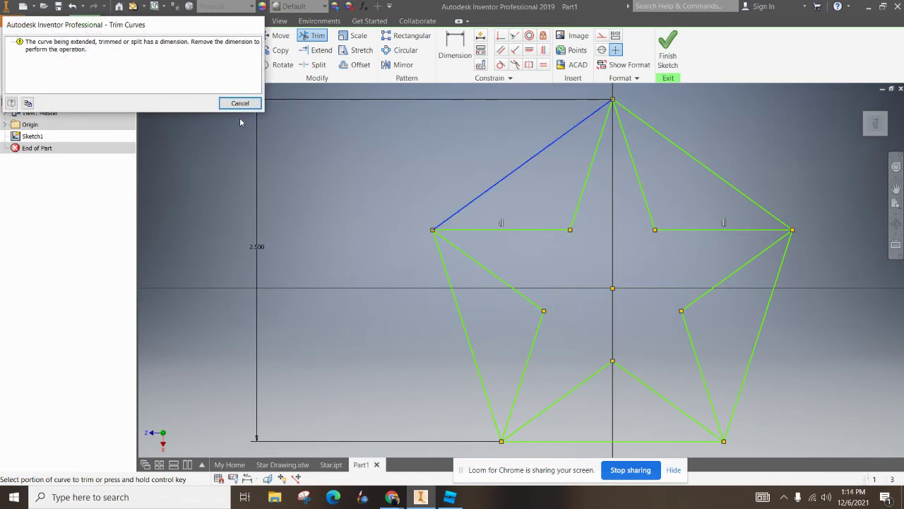
pyautogui.click(670, 141)
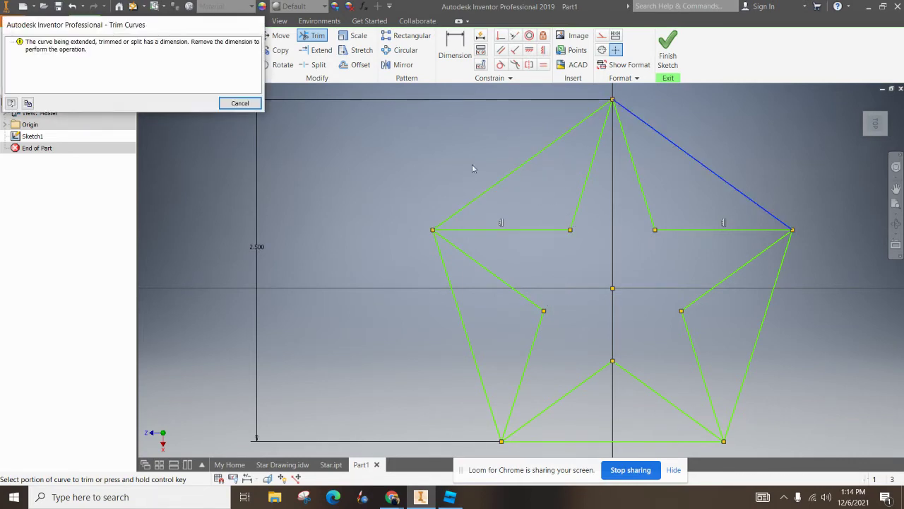
pyautogui.click(238, 101)
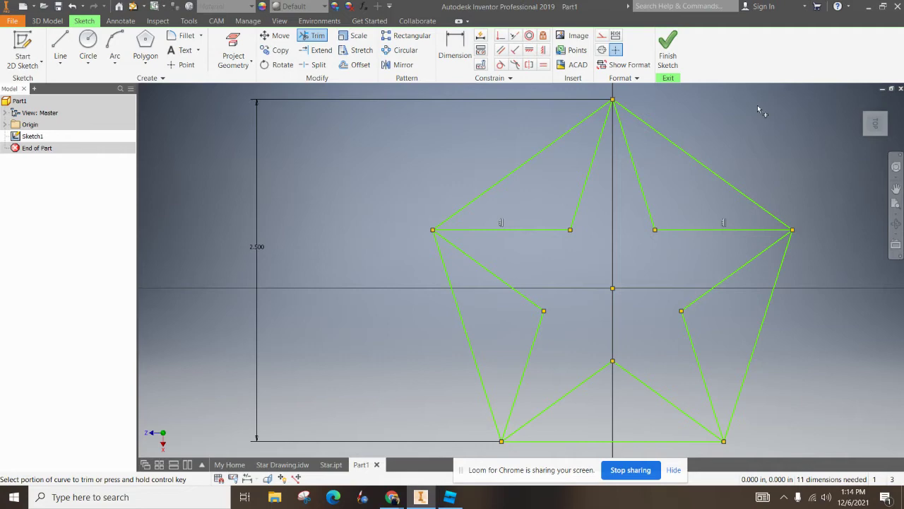
# - Finish Sketch1 and extrude the star profile 0.1 in into a thin plate
pyautogui.click(667, 48)
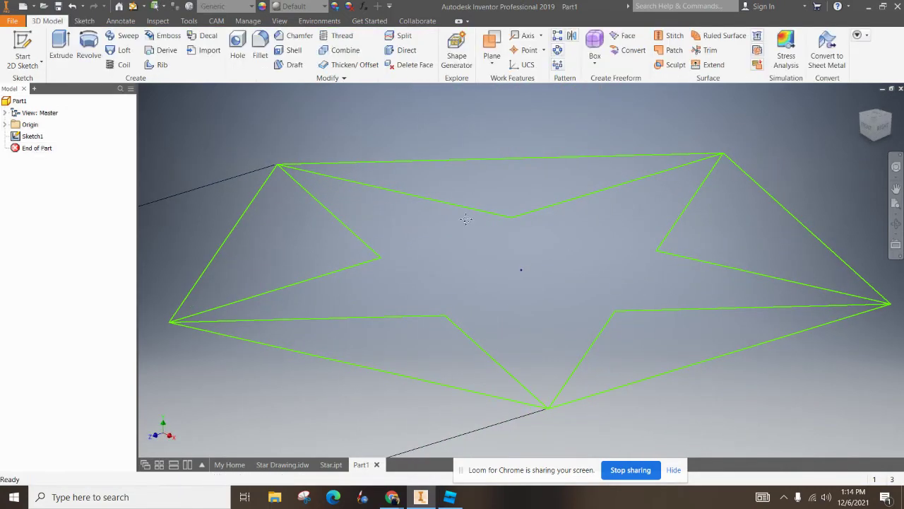
pyautogui.click(61, 50)
pyautogui.click(555, 244)
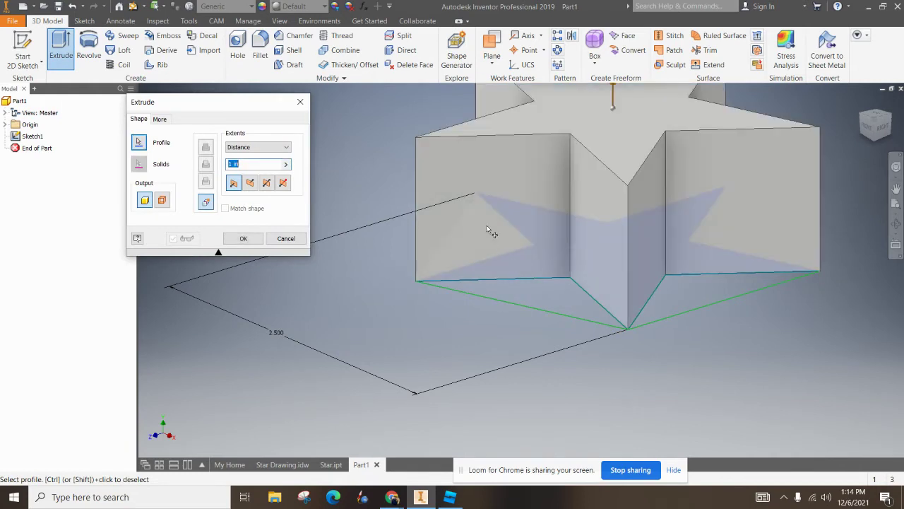
pyautogui.write('.1')
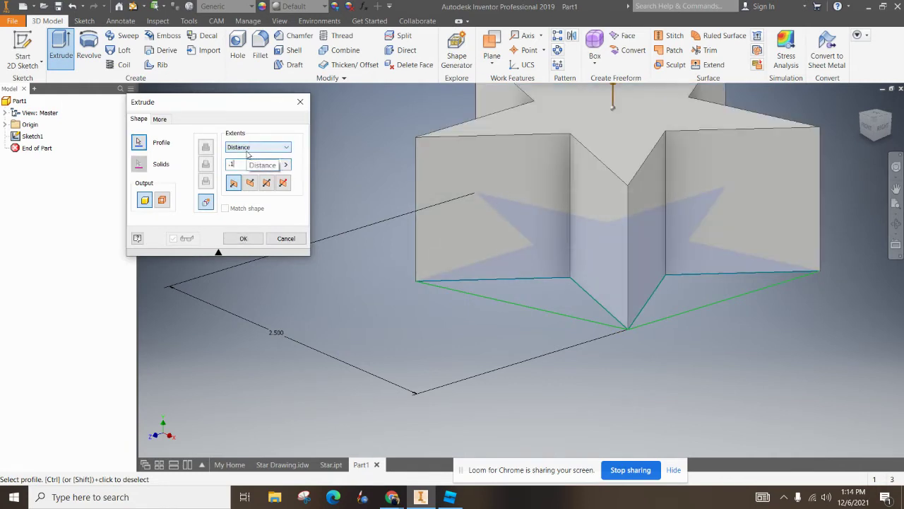
pyautogui.press('Return')
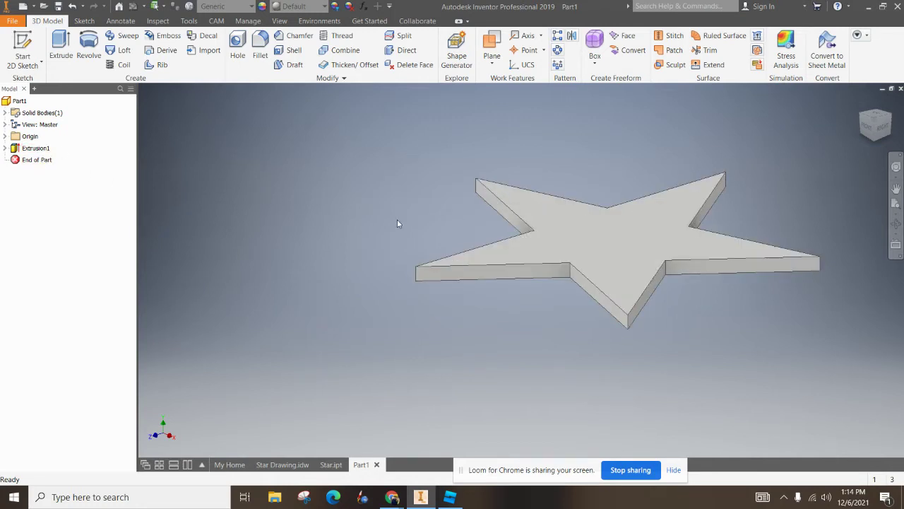
# - Delete Extrusion1, keeping Sketch1 with its star and pentagon outline
pyautogui.rightClick(33, 151)
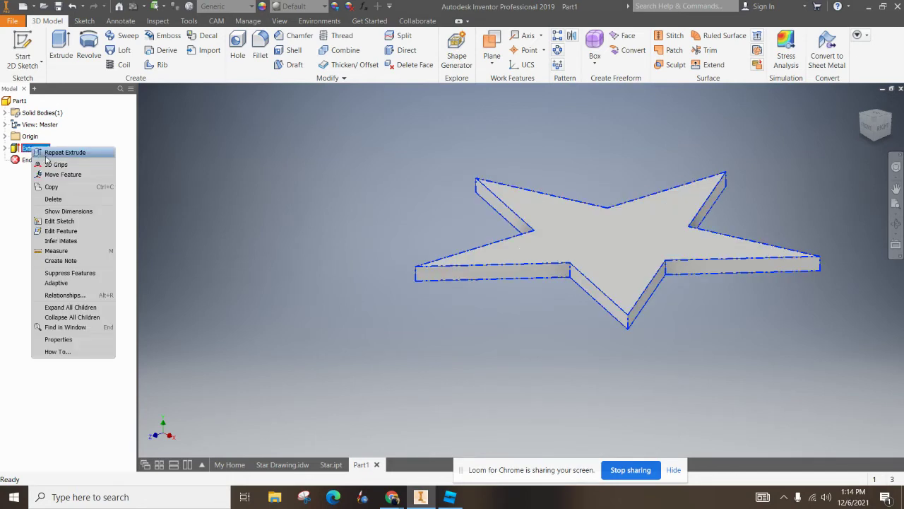
pyautogui.click(53, 199)
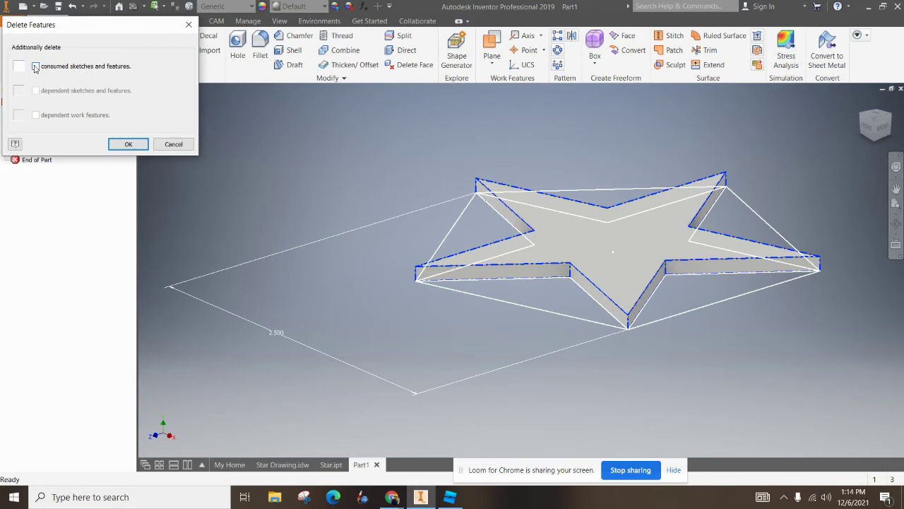
pyautogui.click(128, 144)
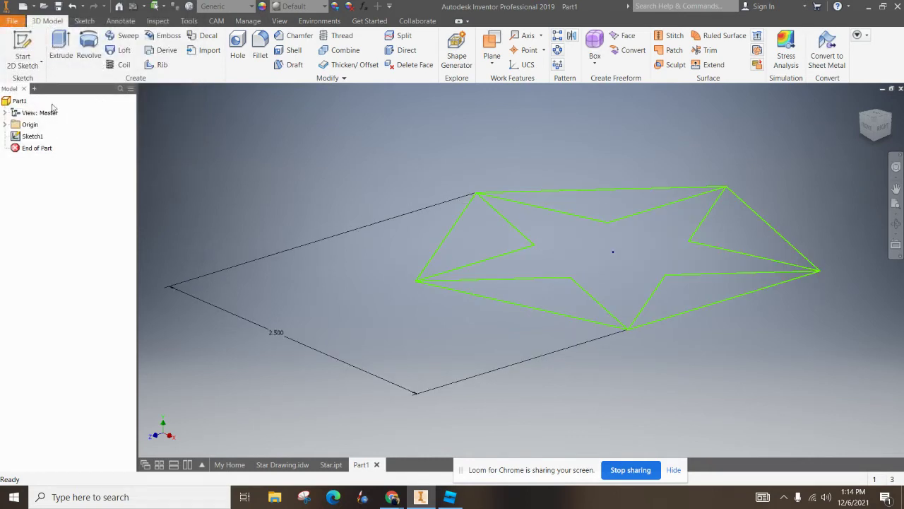
# - Make the XZ Plane visible from the Origin folder in the browser
pyautogui.click(498, 63)
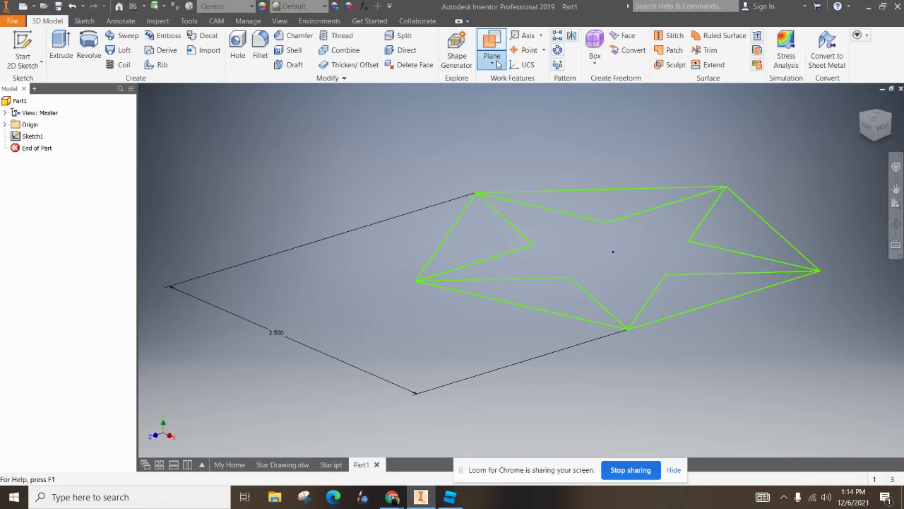
pyautogui.click(503, 109)
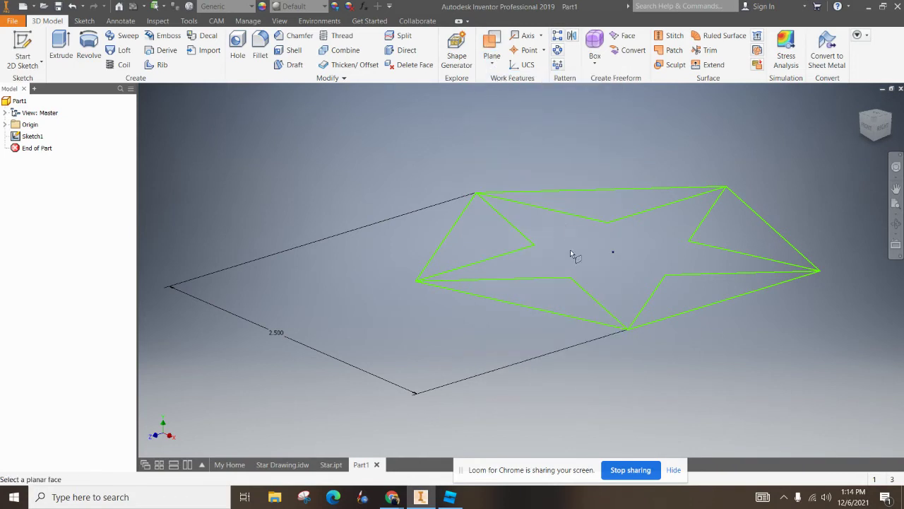
pyautogui.press('Escape')
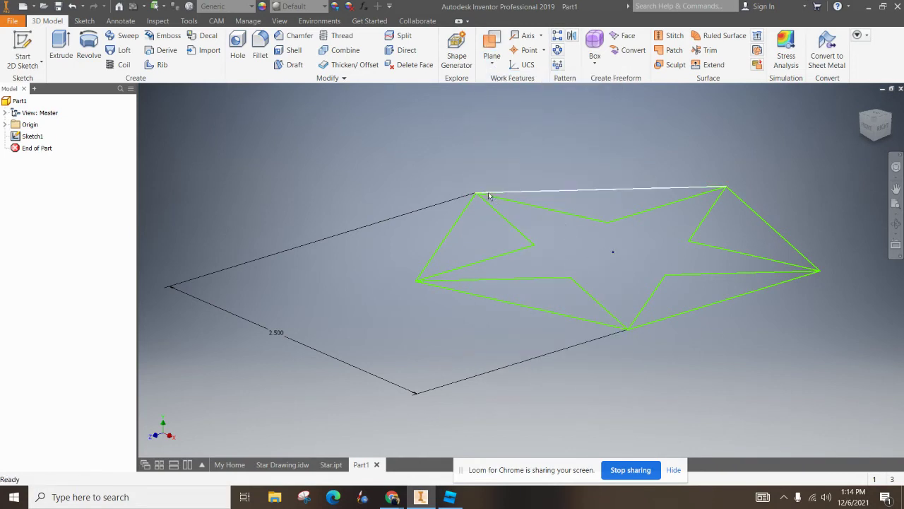
pyautogui.click(6, 124)
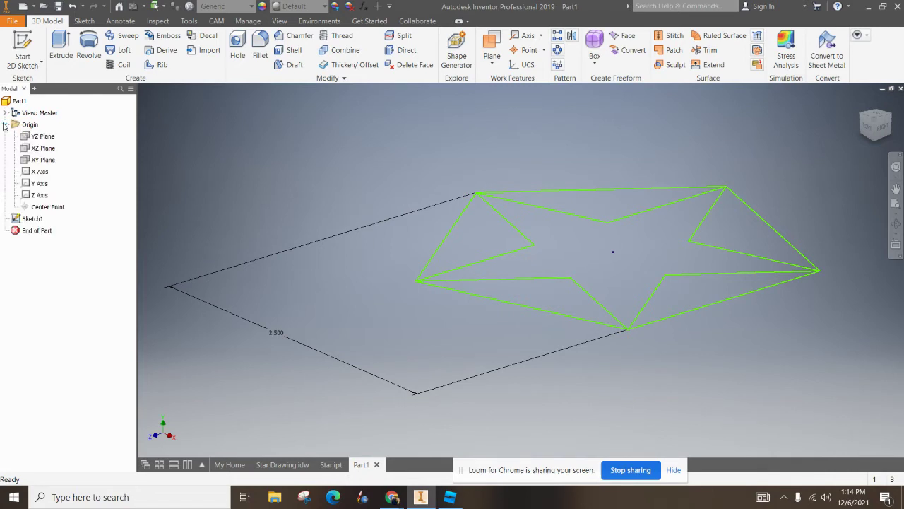
pyautogui.click(41, 149)
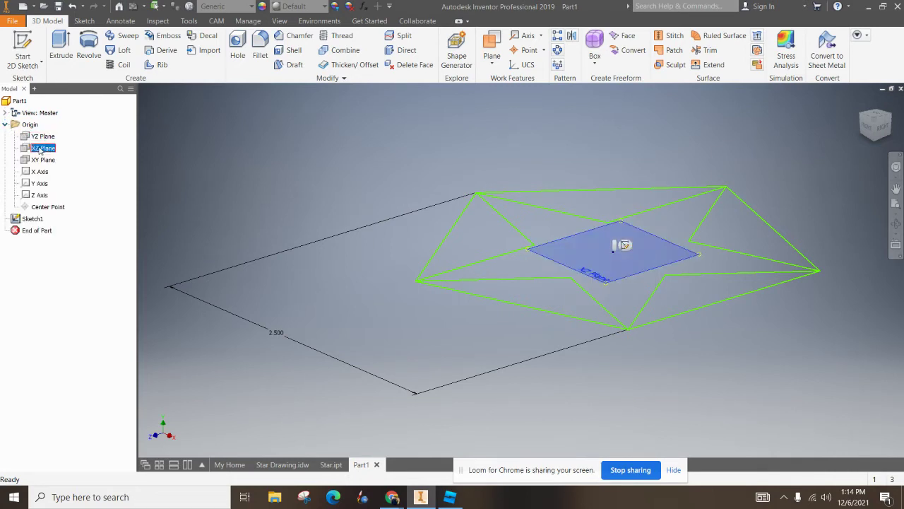
pyautogui.rightClick(40, 150)
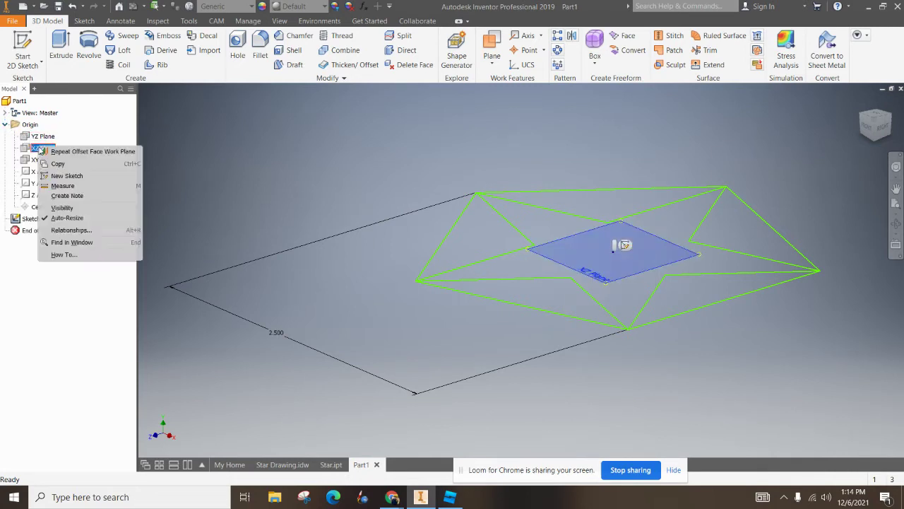
pyautogui.click(63, 207)
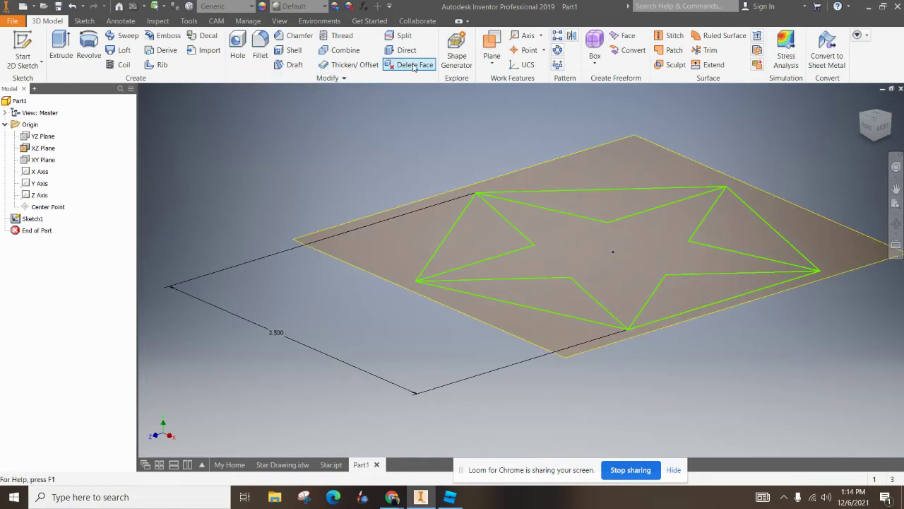
# - Create Work Plane1 offset 0.15 in from the XZ plane
pyautogui.click(492, 64)
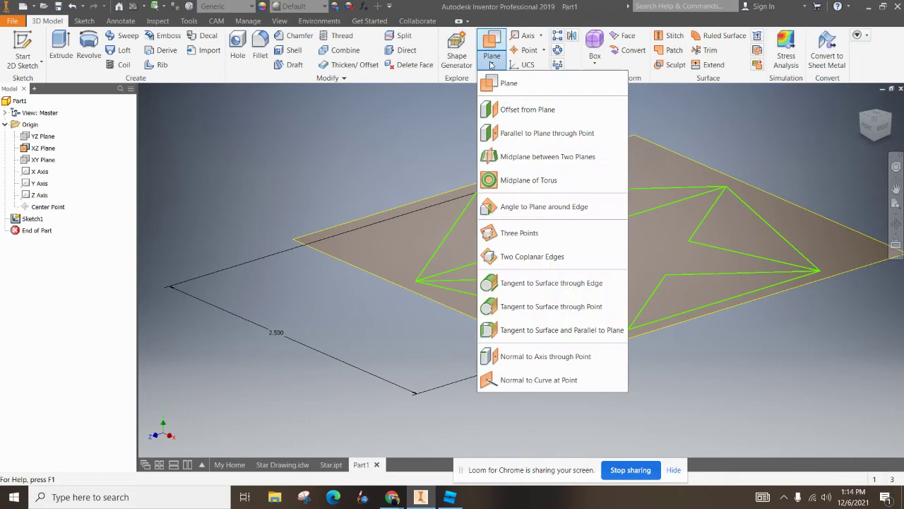
pyautogui.click(498, 109)
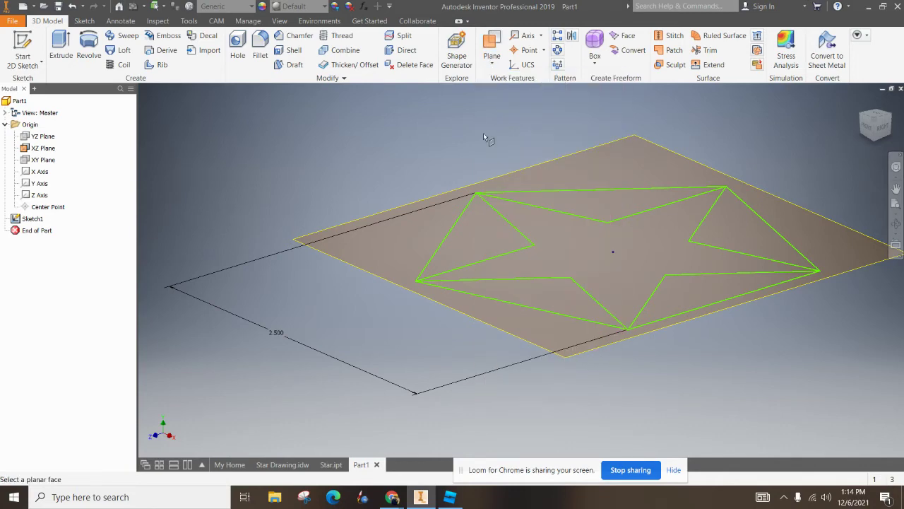
pyautogui.click(450, 192)
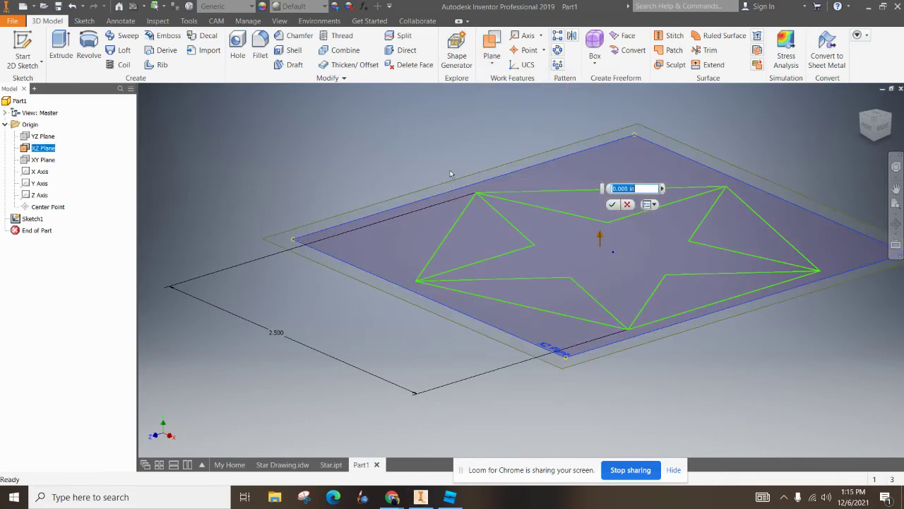
pyautogui.write('.15')
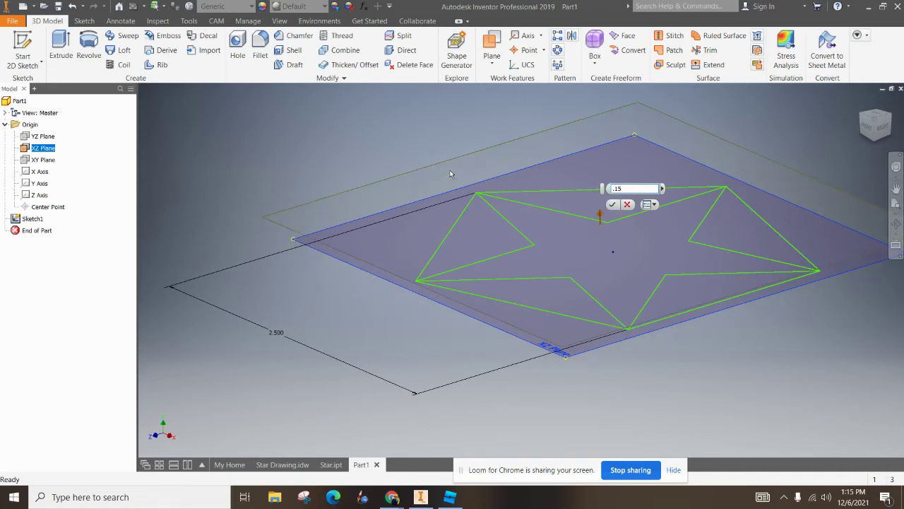
pyautogui.click(611, 204)
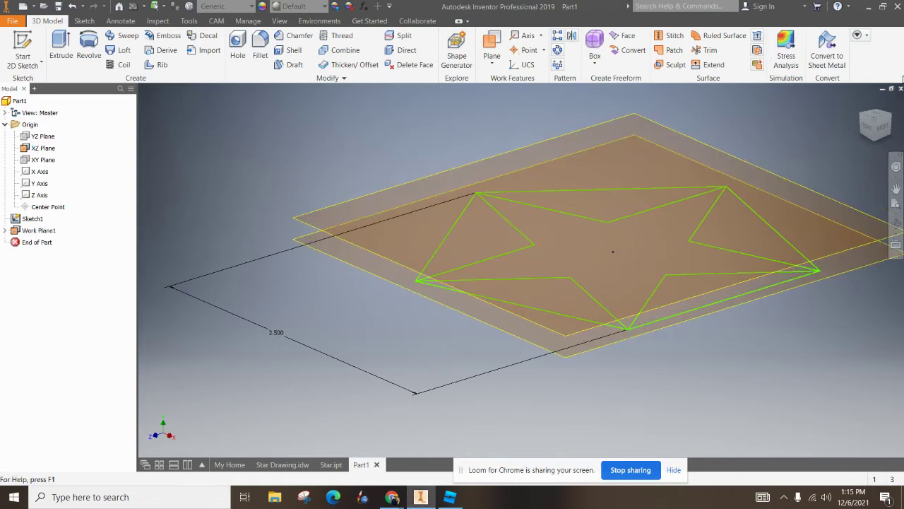
# - From the Top view, sketch a single point above the star's centre on Work Plane1
pyautogui.click(874, 119)
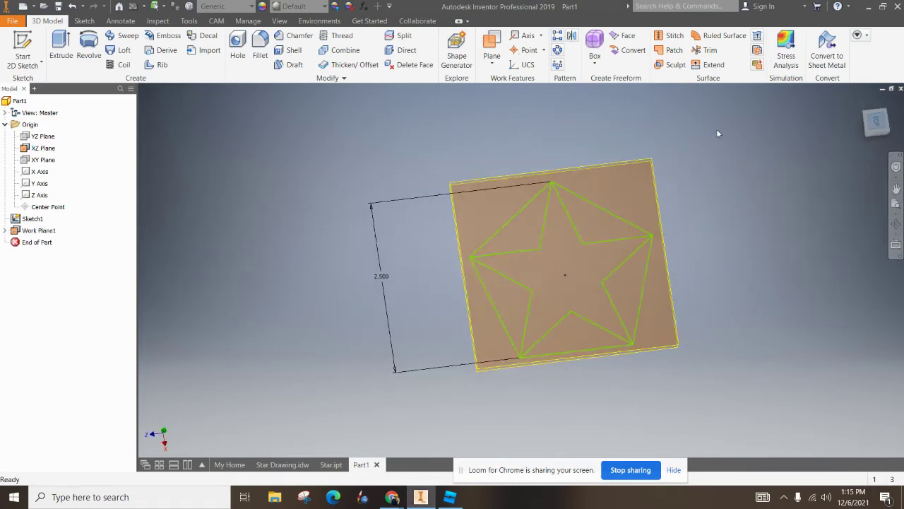
pyautogui.click(582, 188)
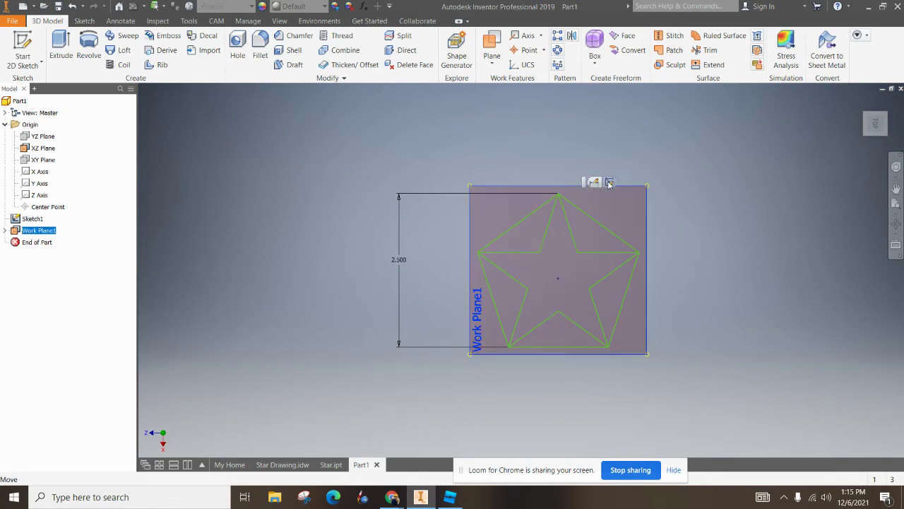
pyautogui.click(608, 185)
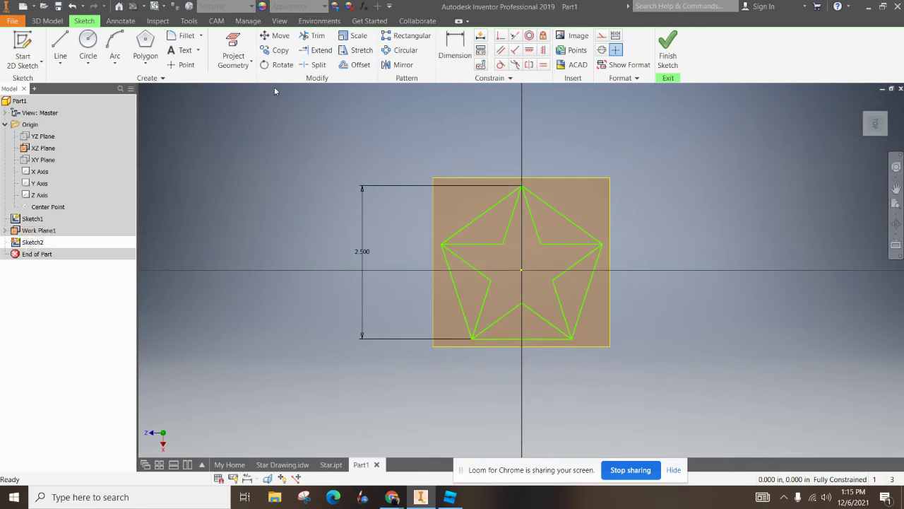
pyautogui.click(182, 64)
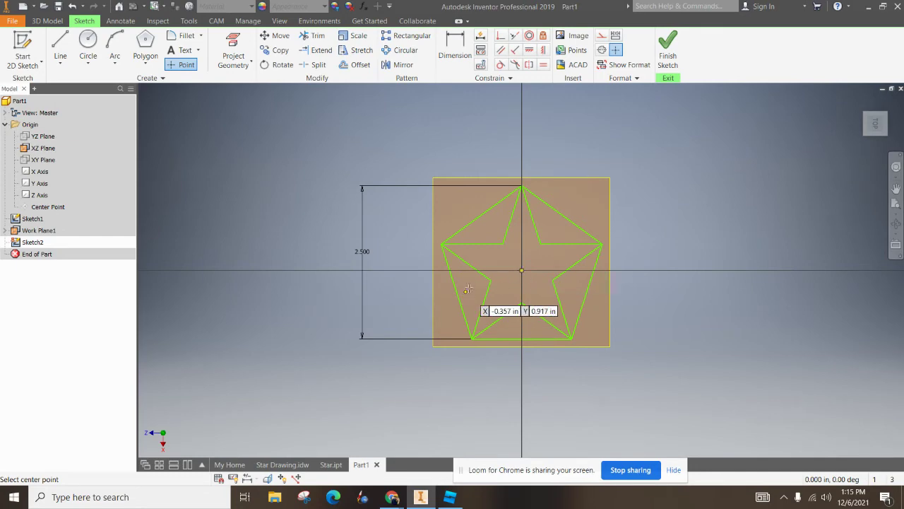
pyautogui.click(668, 40)
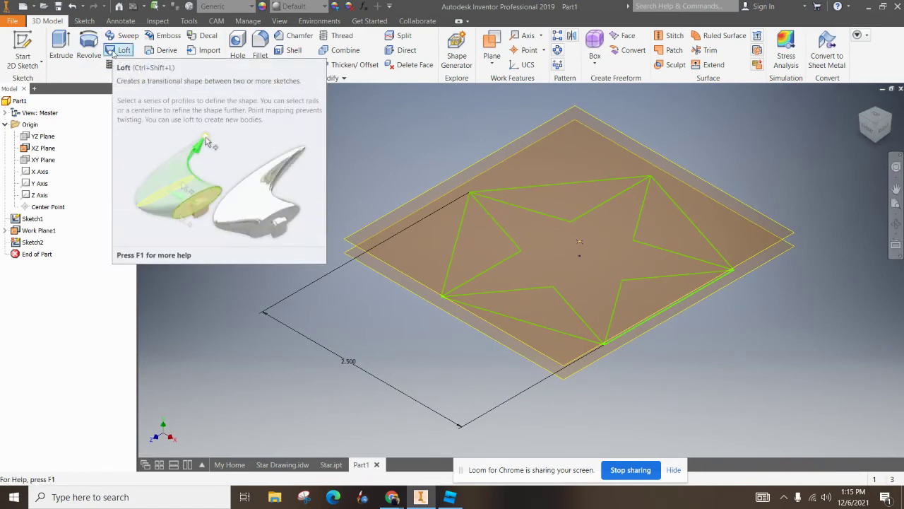
# - Loft from Sketch1's star profile up to Sketch2's centre point as Loft1
pyautogui.click(118, 50)
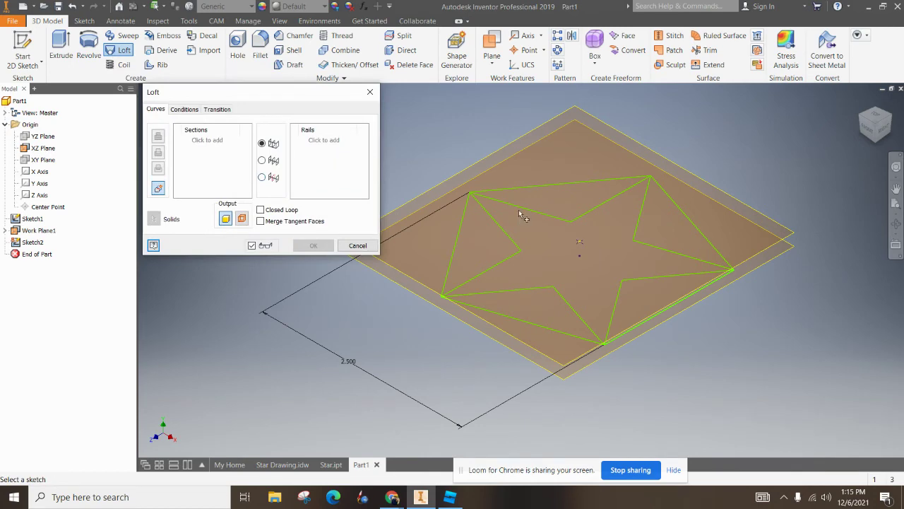
pyautogui.click(538, 212)
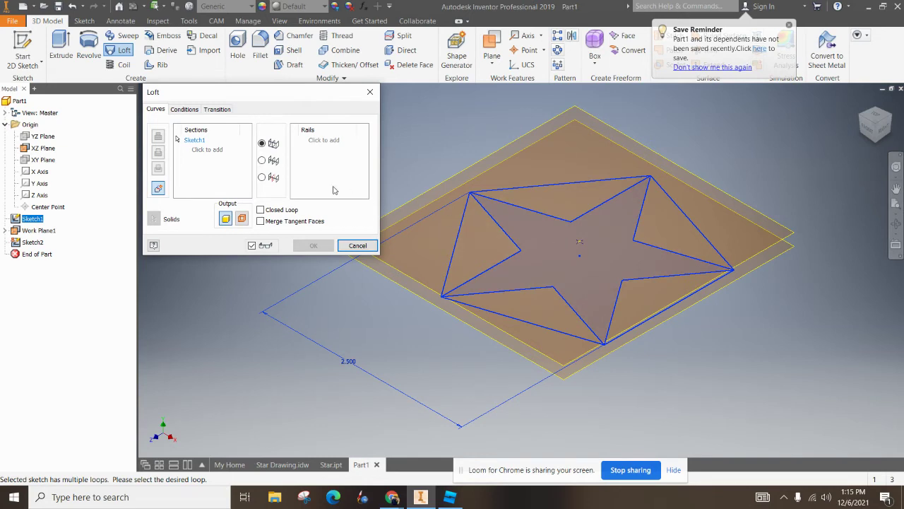
pyautogui.click(207, 151)
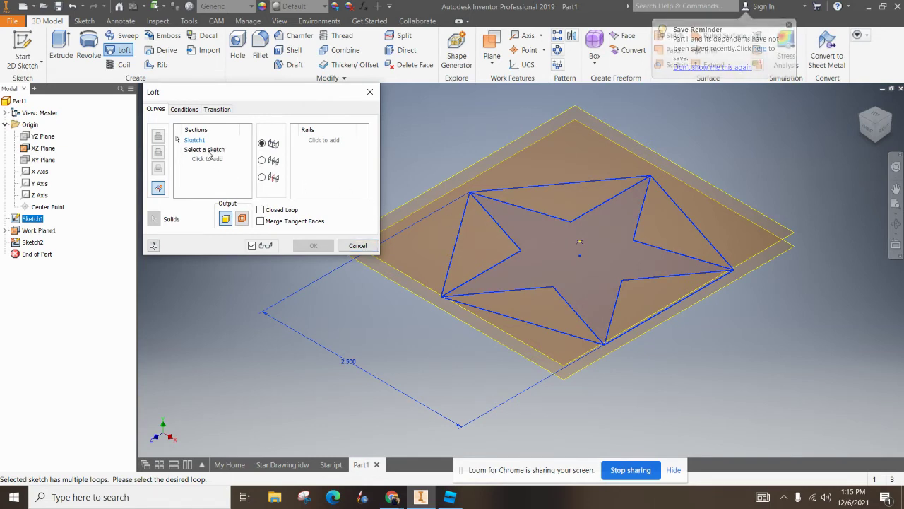
pyautogui.click(580, 241)
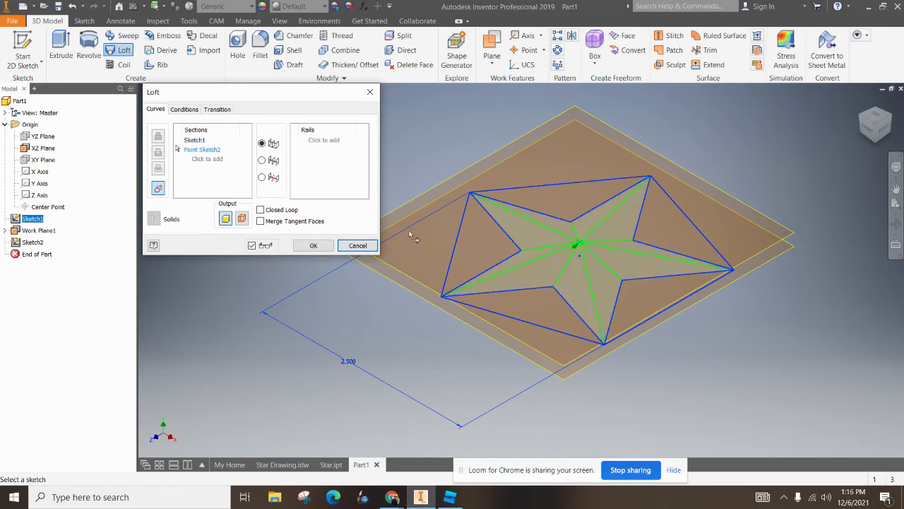
pyautogui.click(315, 244)
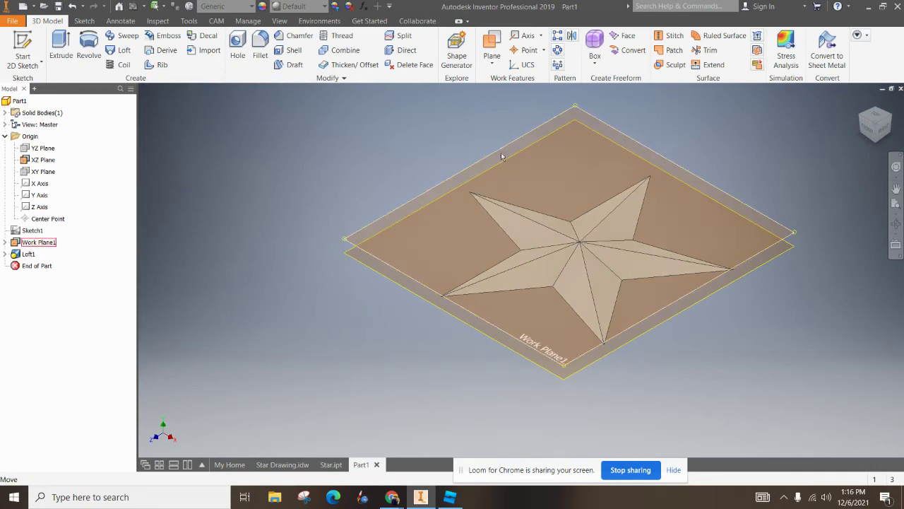
# - Hide Work Plane1 and the XZ Plane
pyautogui.rightClick(33, 244)
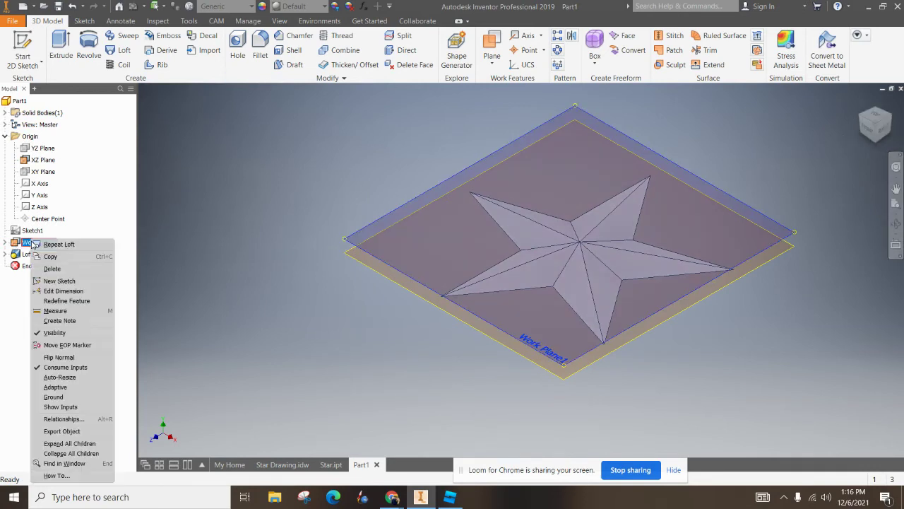
pyautogui.click(49, 334)
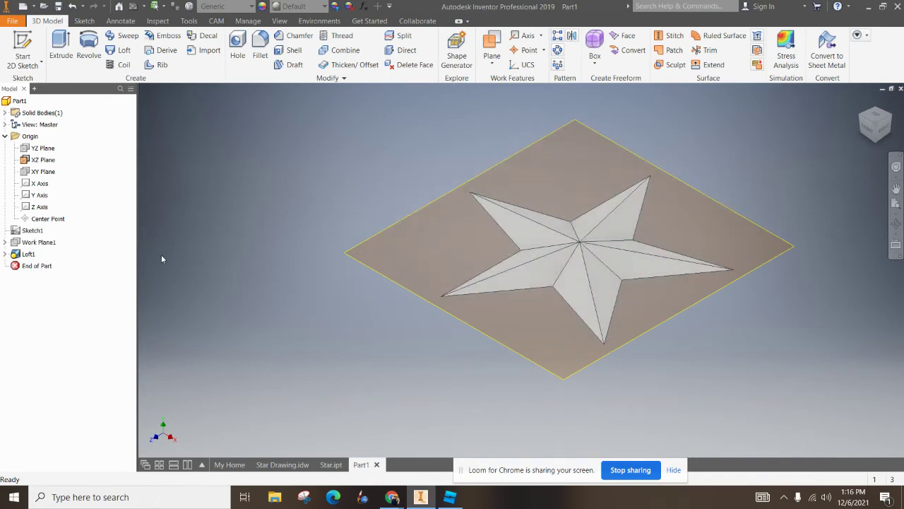
pyautogui.rightClick(45, 162)
pyautogui.click(70, 220)
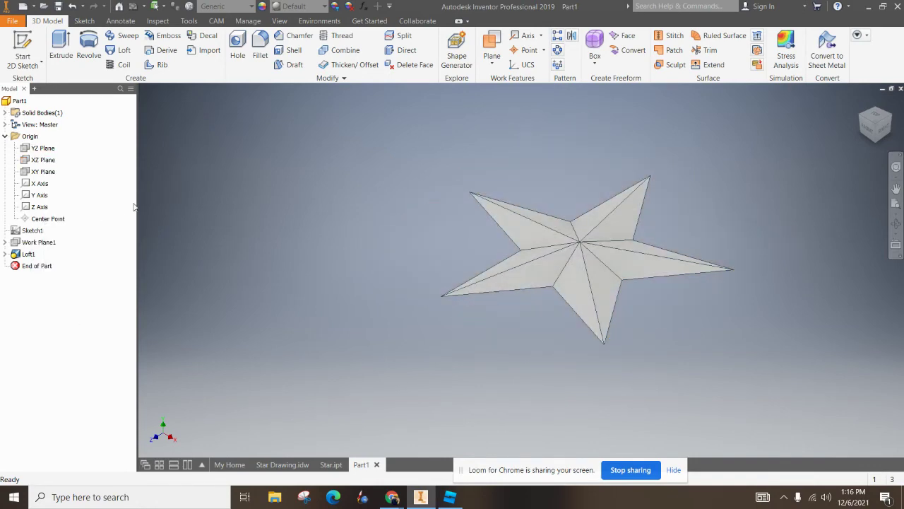
# - Turn the view to the star's underside and start a sketch on its flat bottom face
pyautogui.click(862, 101)
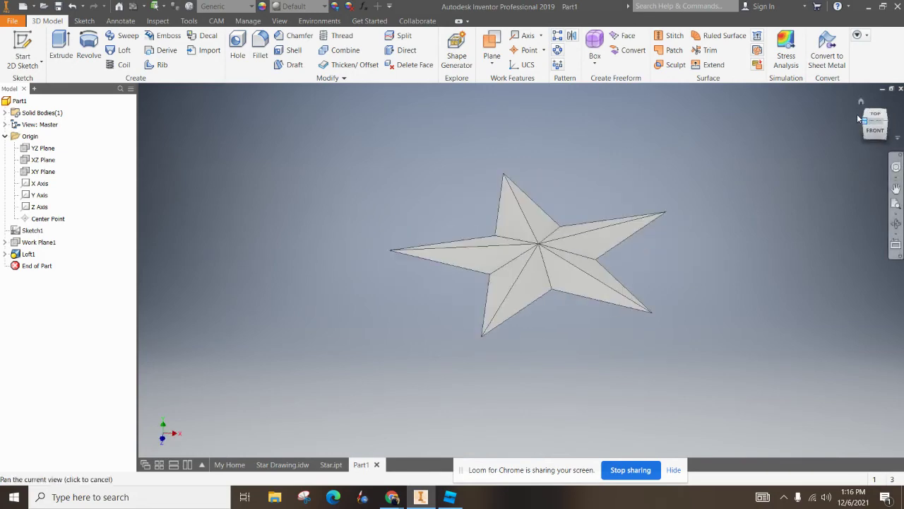
pyautogui.moveTo(872, 104); pyautogui.dragTo(875, 122)
pyautogui.click(874, 121)
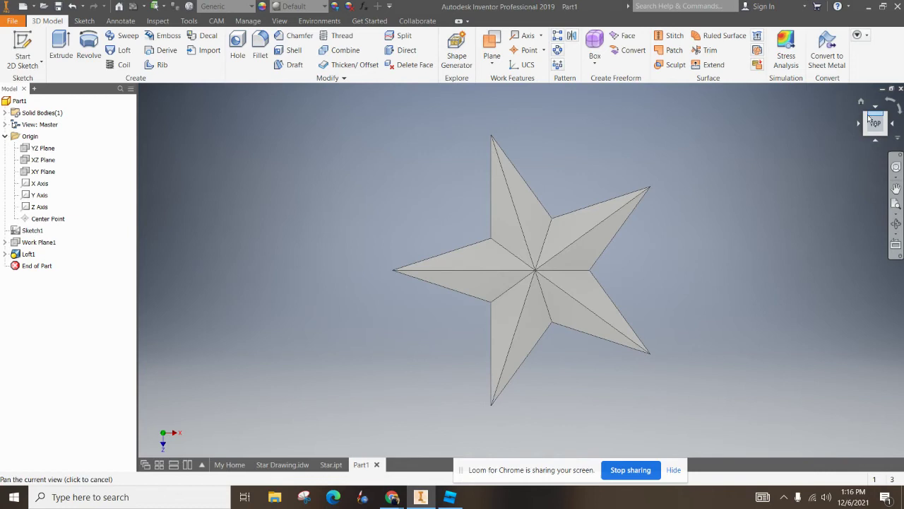
pyautogui.click(861, 126)
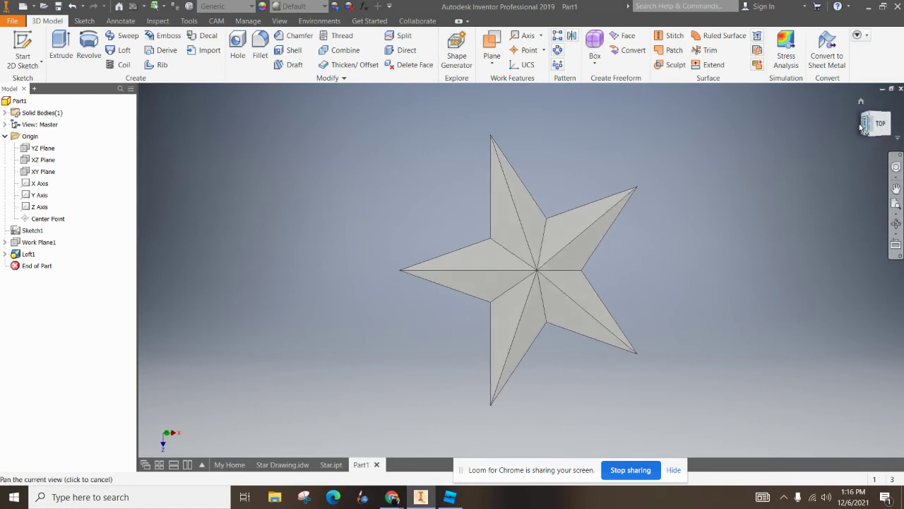
pyautogui.click(860, 126)
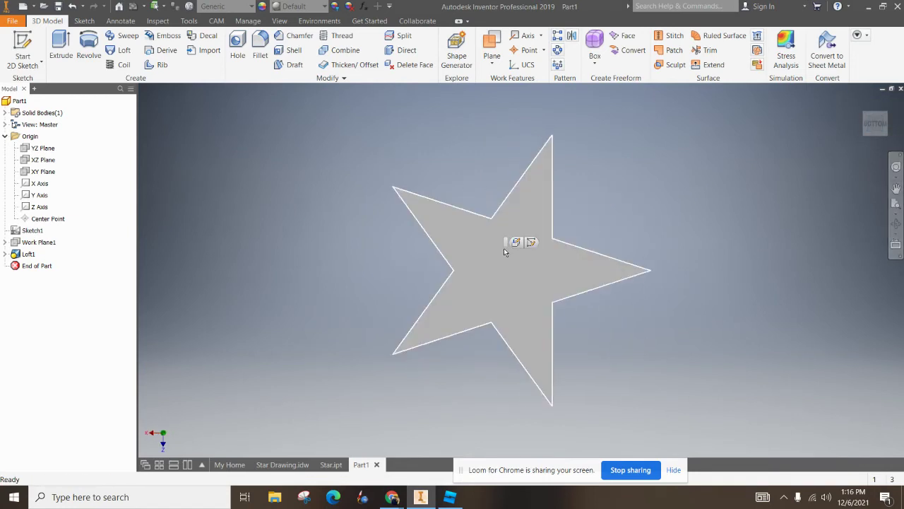
pyautogui.click(536, 241)
pyautogui.click(535, 241)
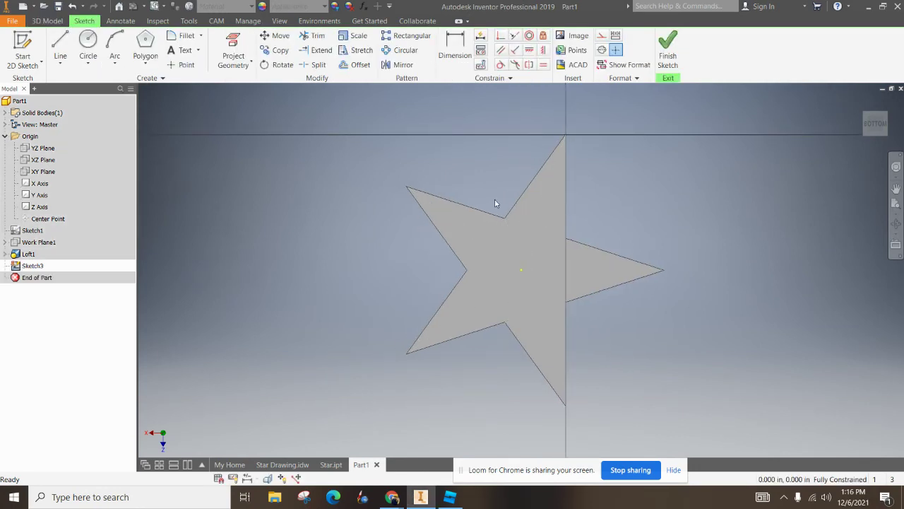
# - Project the star outline into Sketch3 and place a small circle near the upper-left point's tip
pyautogui.click(234, 50)
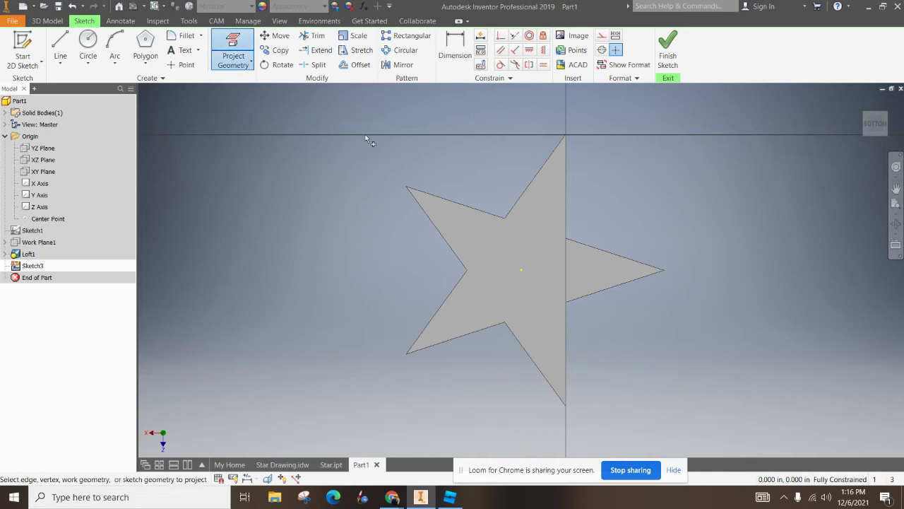
pyautogui.click(533, 227)
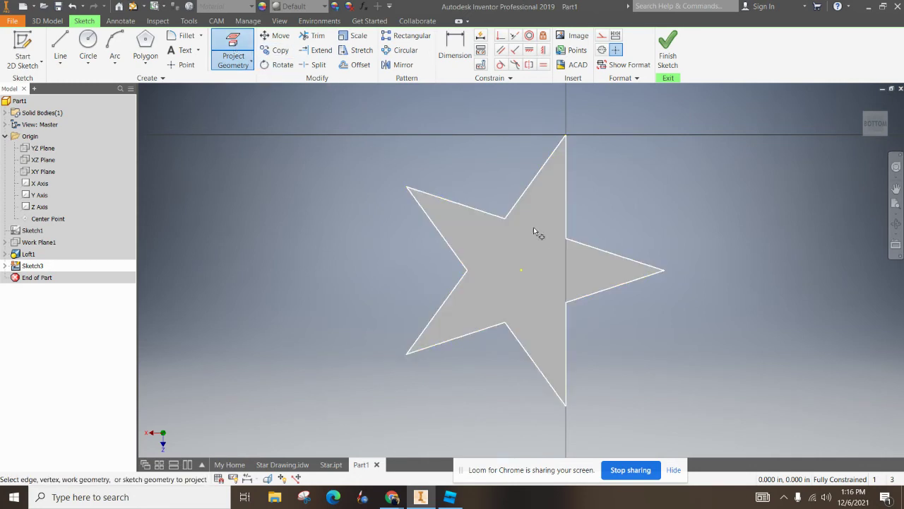
pyautogui.click(88, 46)
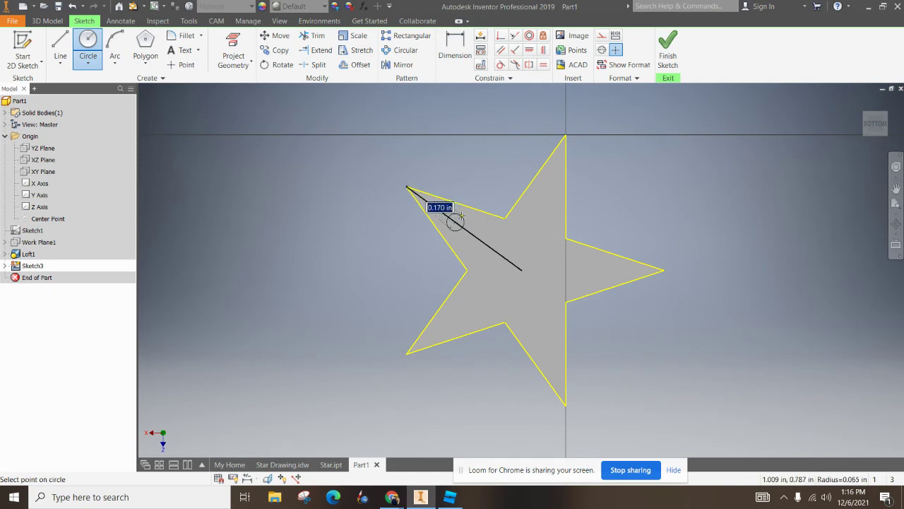
pyautogui.click(455, 221)
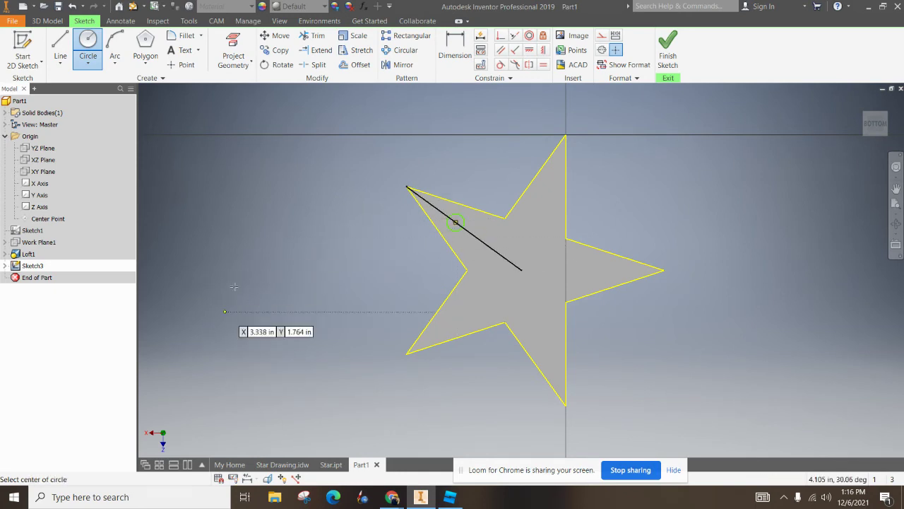
pyautogui.click(450, 49)
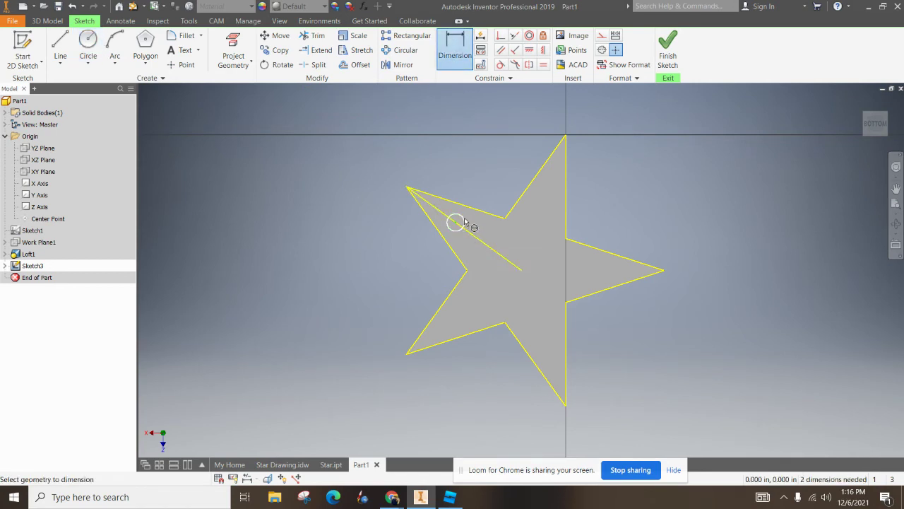
# - Dimension the hole circle's diameter, settling on .150
pyautogui.click(456, 223)
pyautogui.click(467, 174)
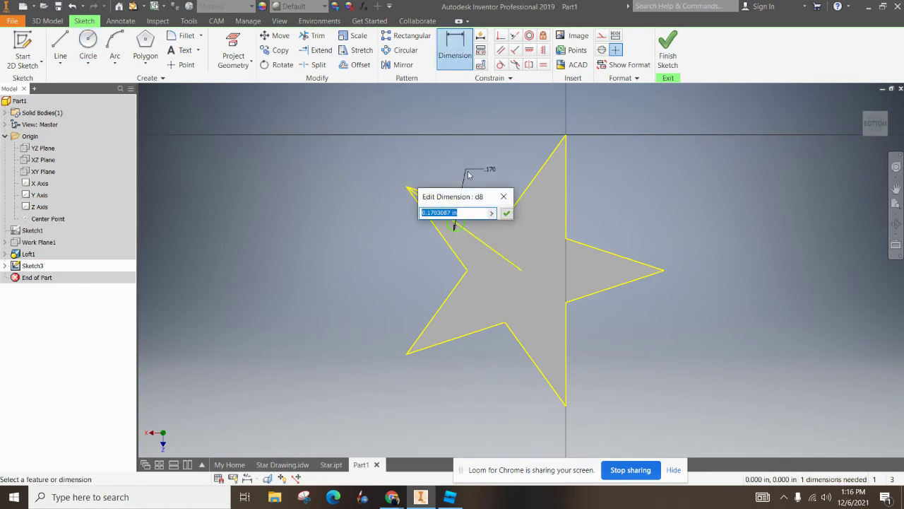
pyautogui.write('.08')
pyautogui.press('Return')
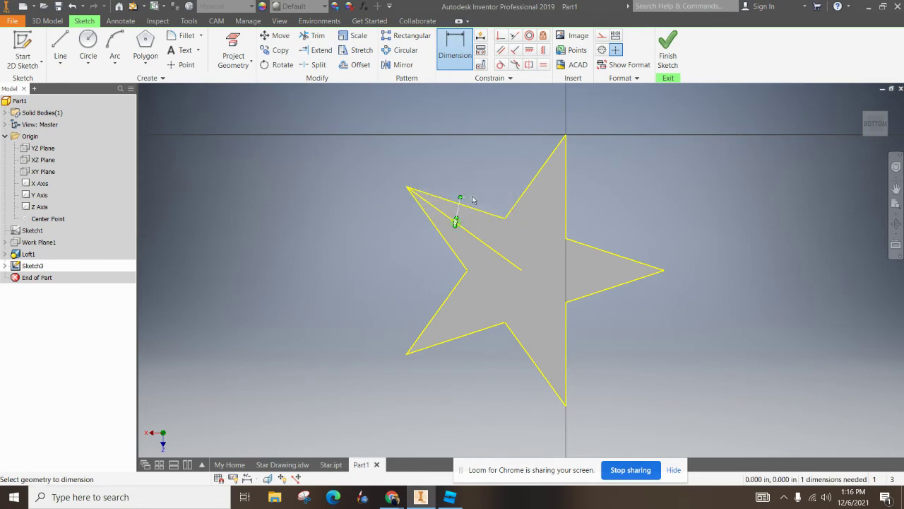
pyautogui.click(471, 198)
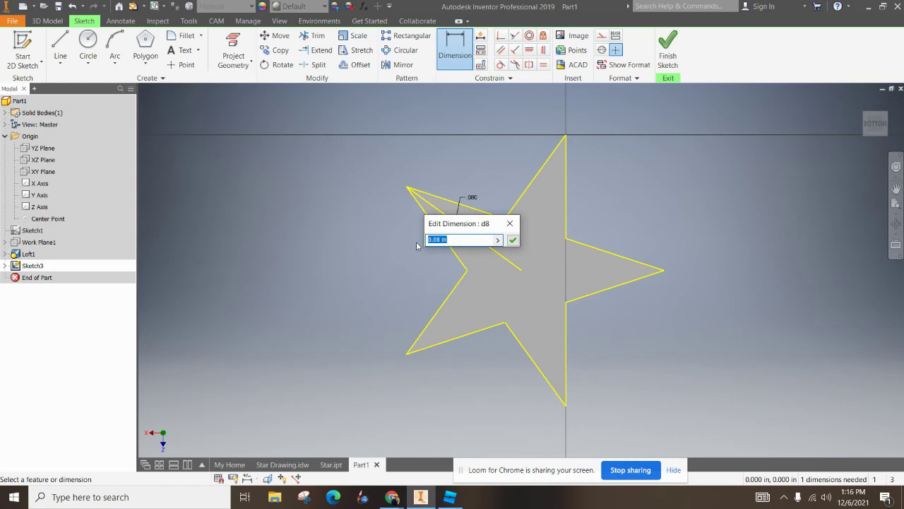
pyautogui.write('.15')
pyautogui.press('Return')
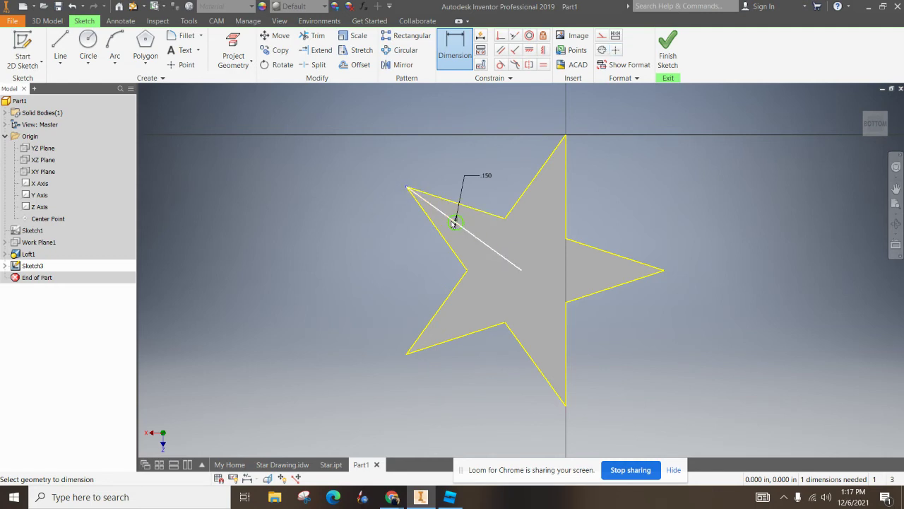
# - Dimension the star tip to circle centre horizontally at .350, then finish the sketch
pyautogui.click(456, 224)
pyautogui.click(407, 187)
pyautogui.click(443, 167)
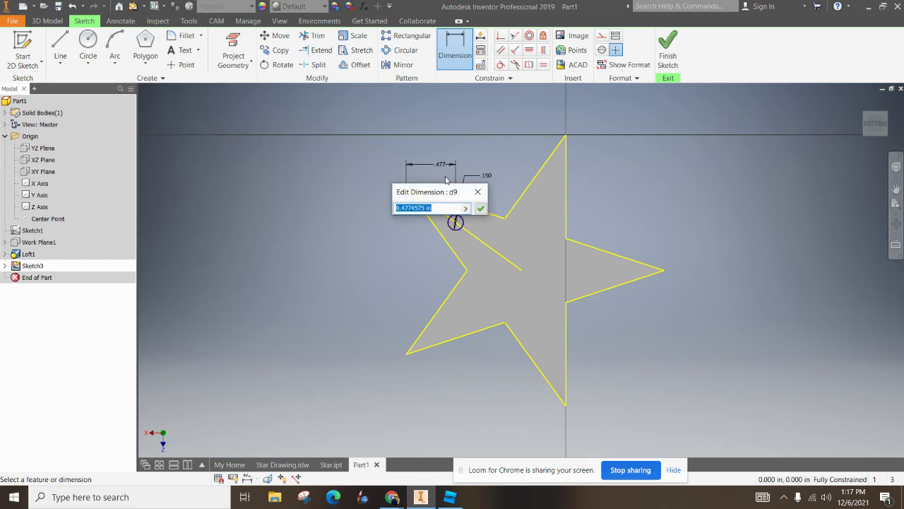
pyautogui.write('.4')
pyautogui.press('Return')
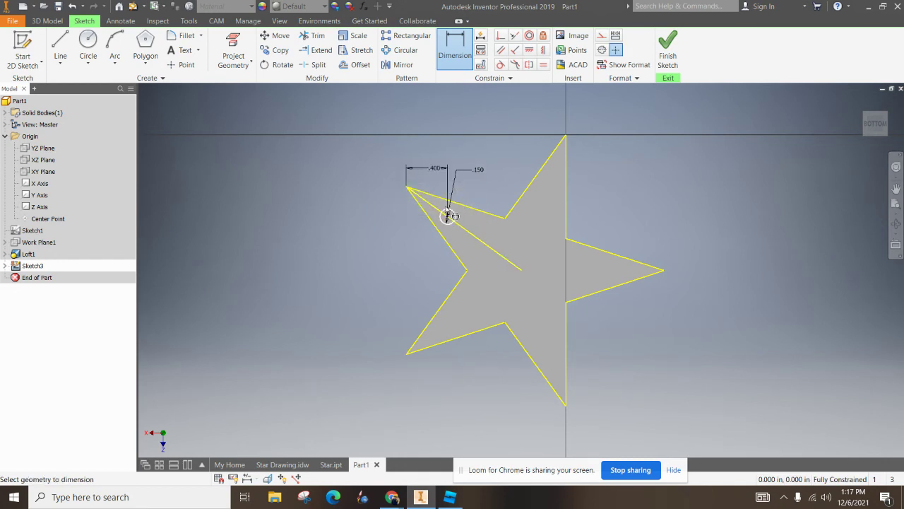
pyautogui.doubleClick(435, 170)
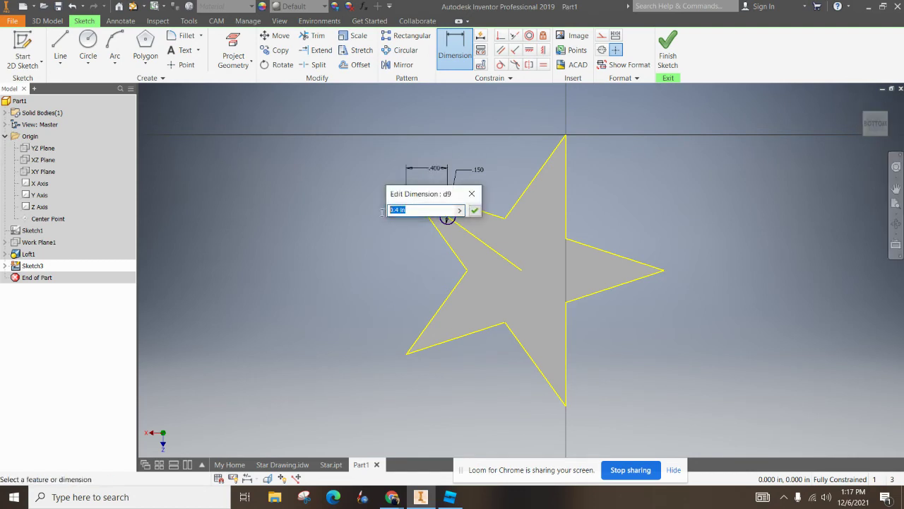
pyautogui.write('.2')
pyautogui.press('Return')
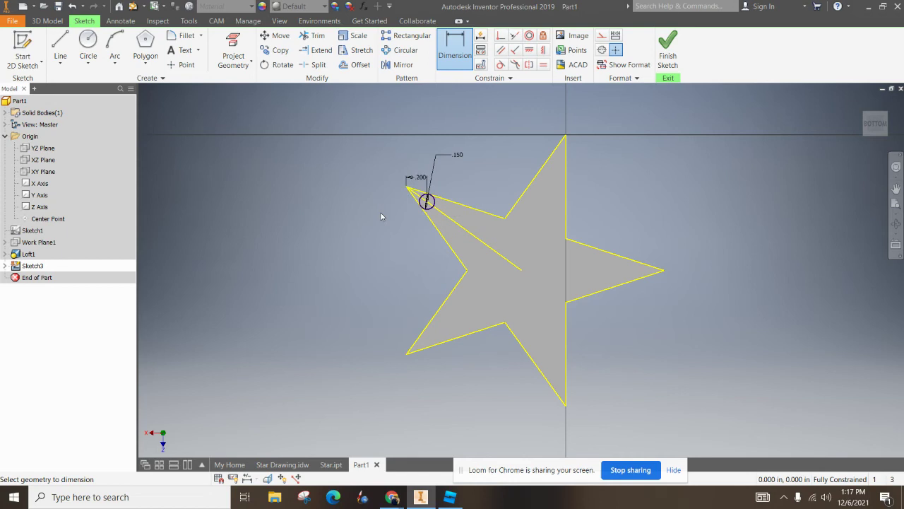
pyautogui.doubleClick(414, 181)
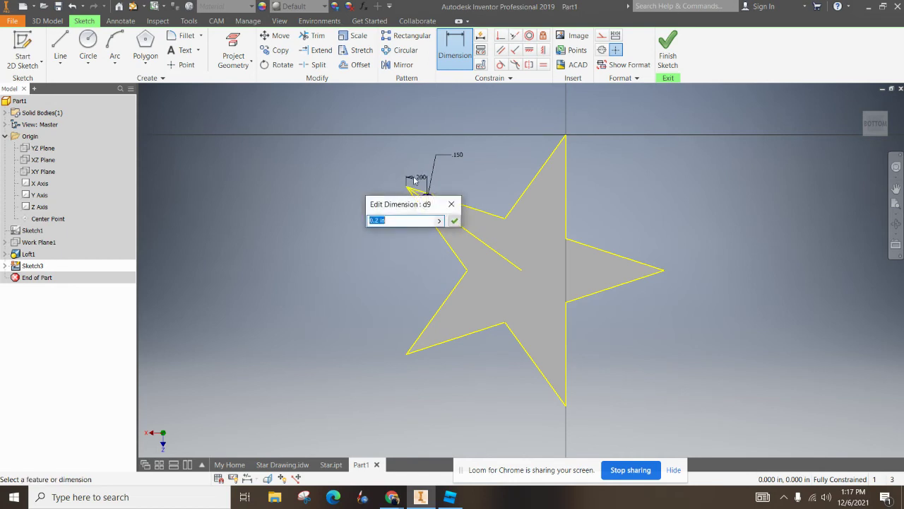
pyautogui.write('.35')
pyautogui.press('Return')
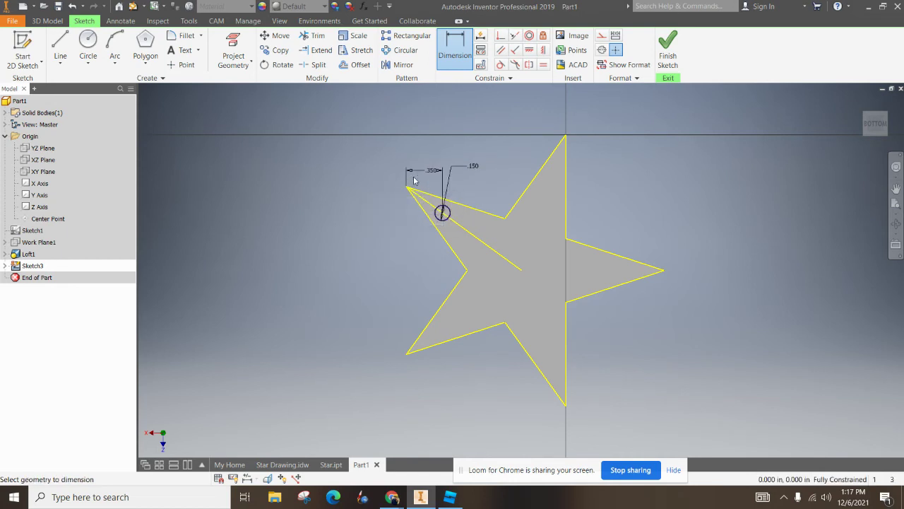
pyautogui.click(667, 50)
# - Extrude the .150 circle as a flipped cut with All extents through the star point
pyautogui.press('e')
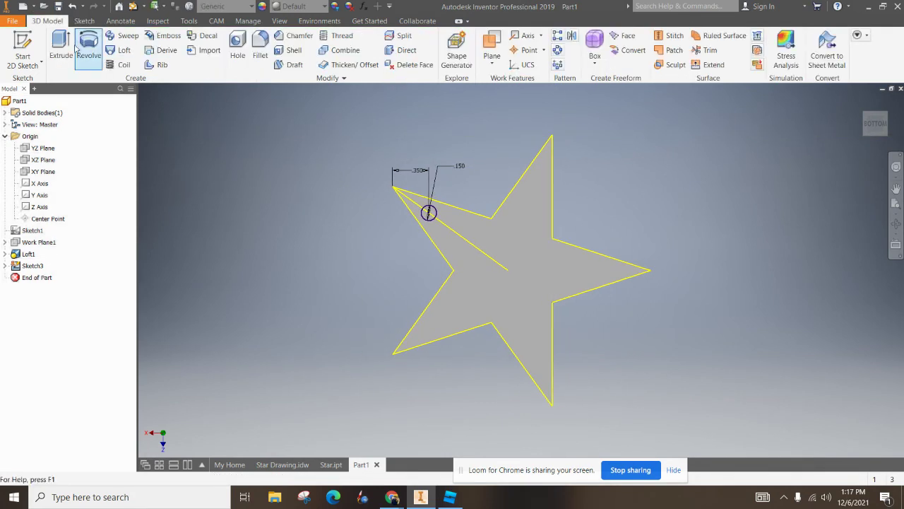
pyautogui.scroll(-2, 426, 226)
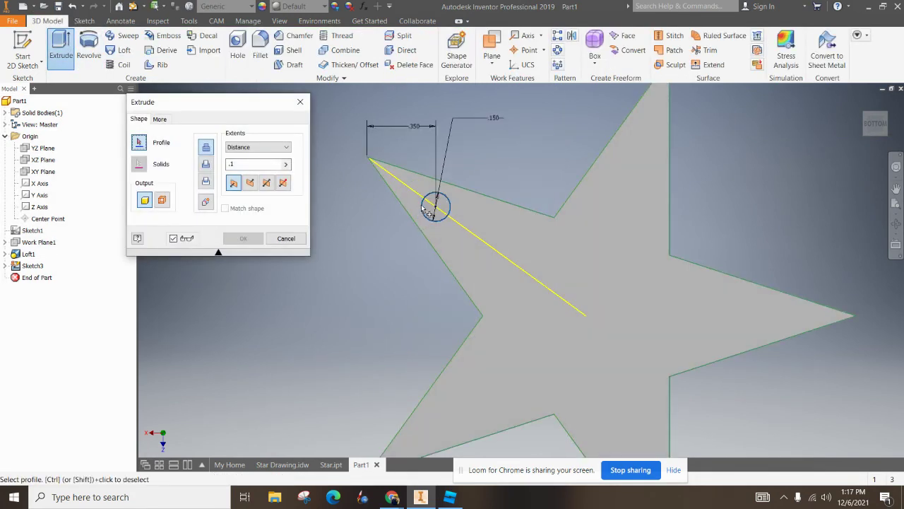
pyautogui.click(432, 216)
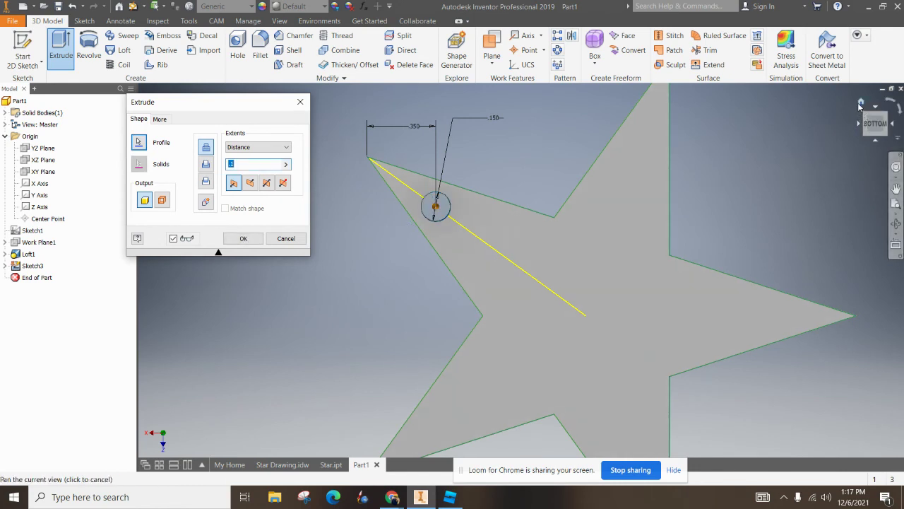
pyautogui.click(860, 101)
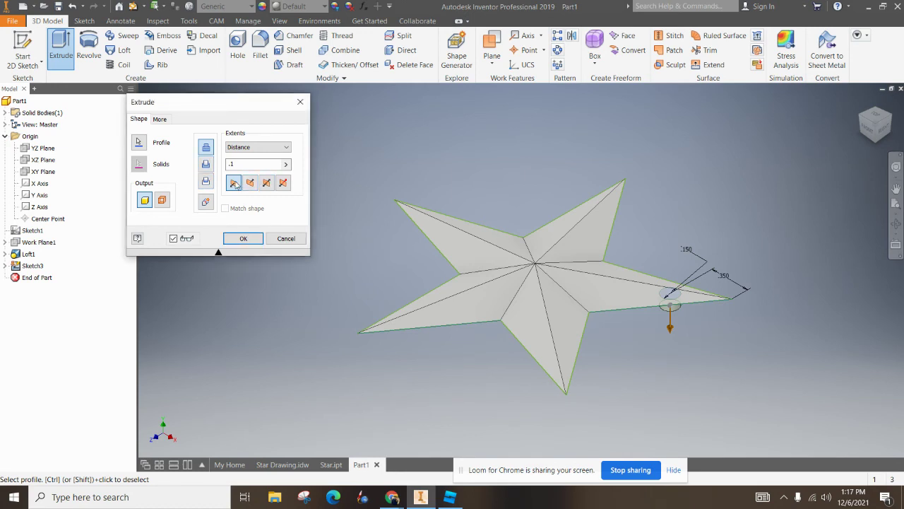
pyautogui.click(250, 183)
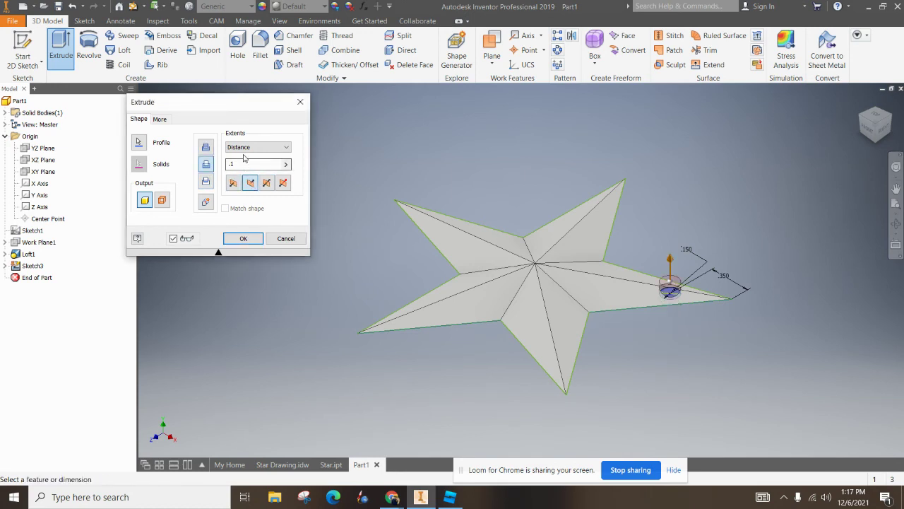
pyautogui.click(247, 147)
pyautogui.click(240, 187)
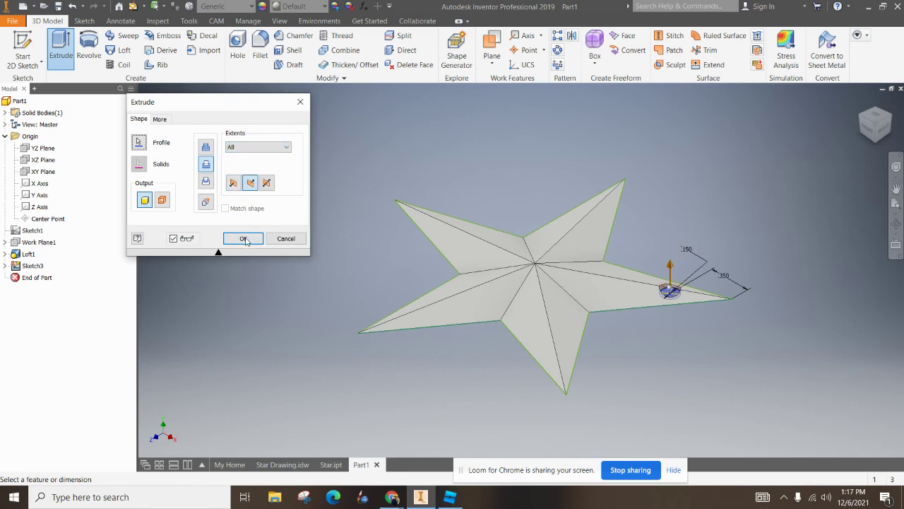
pyautogui.click(243, 238)
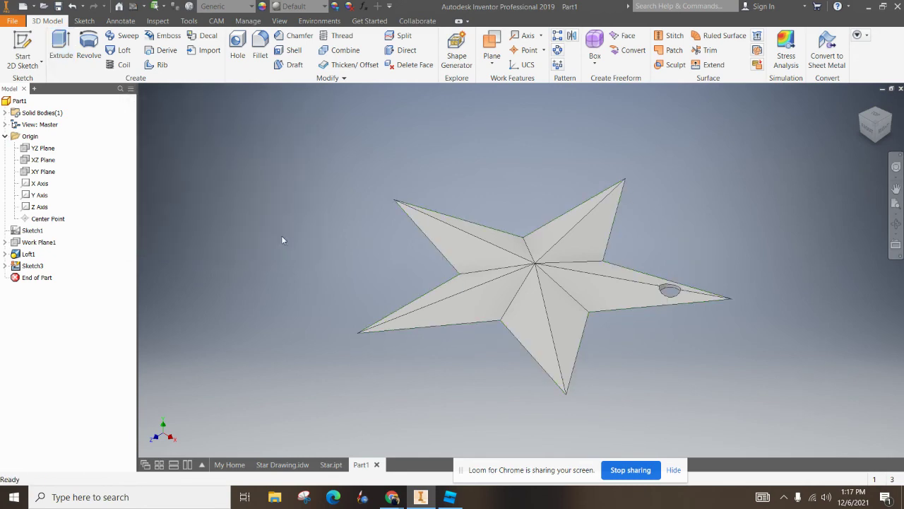
pyautogui.click(874, 117)
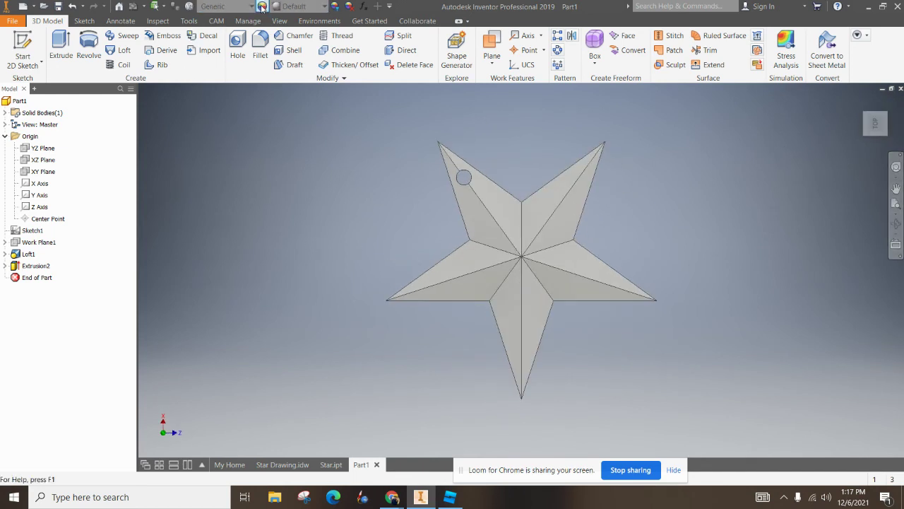
# - Save the part as StarSP in the Desktop's Inventor Projects folder
pyautogui.click(17, 22)
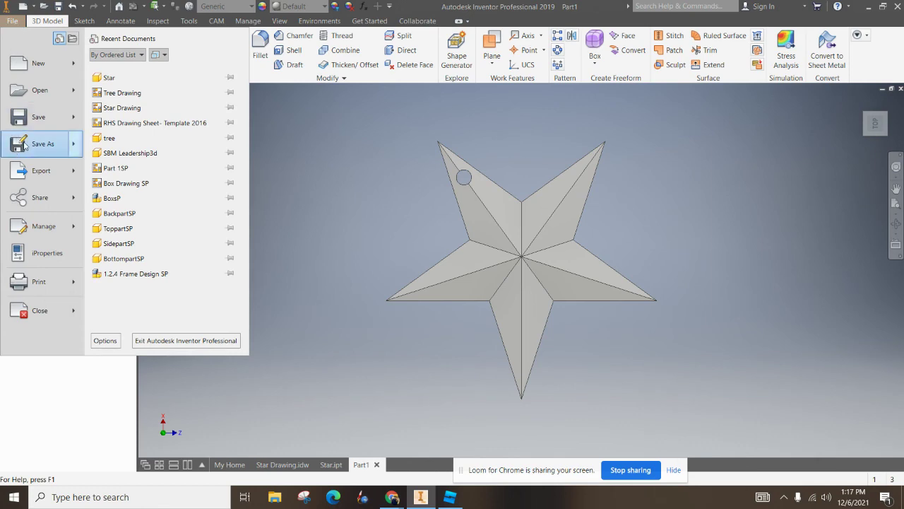
pyautogui.click(25, 146)
pyautogui.click(452, 166)
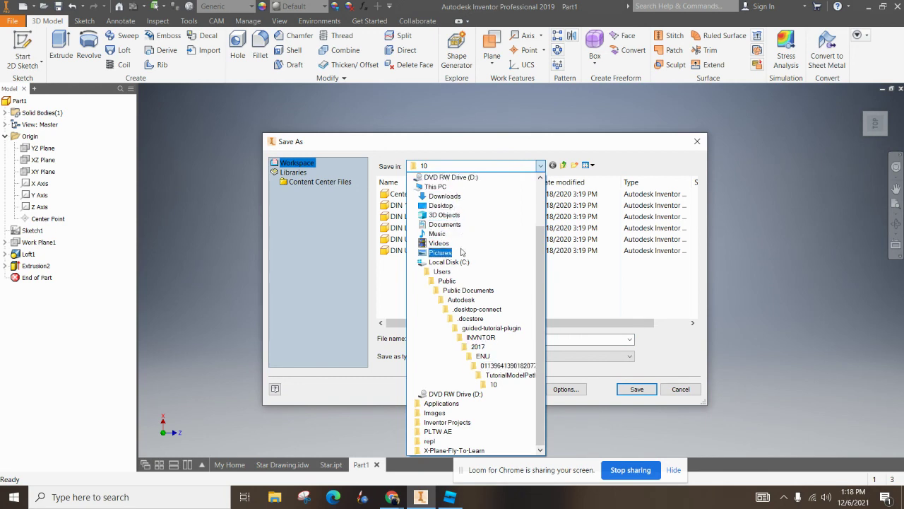
pyautogui.click(458, 187)
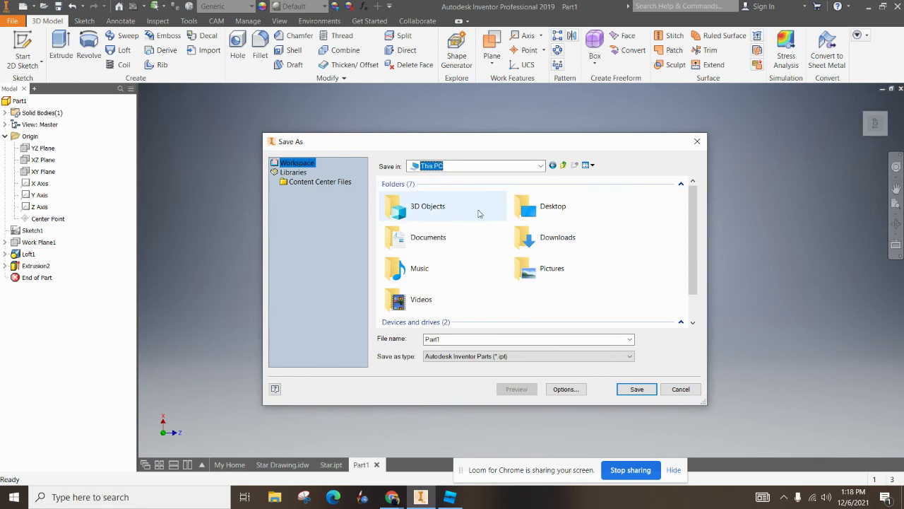
pyautogui.doubleClick(557, 210)
pyautogui.doubleClick(499, 222)
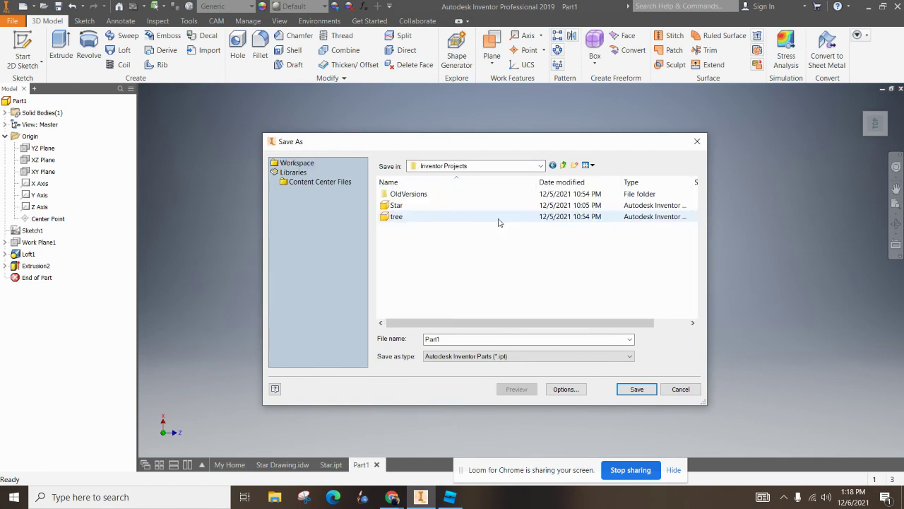
pyautogui.doubleClick(461, 339)
pyautogui.write('Star')
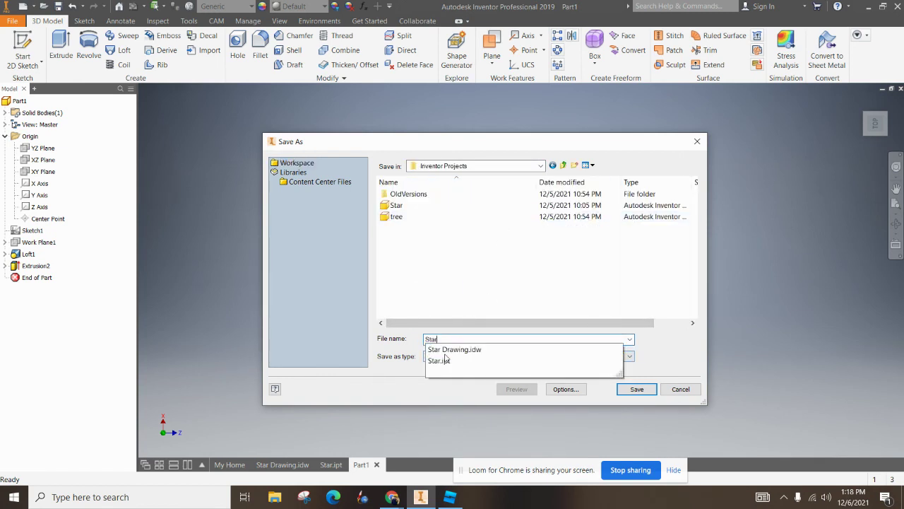
pyautogui.write('SP')
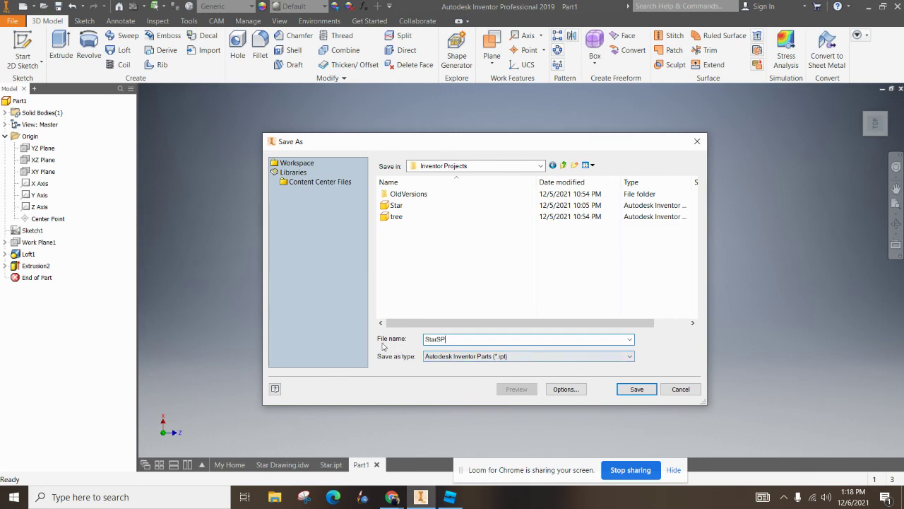
pyautogui.click(619, 389)
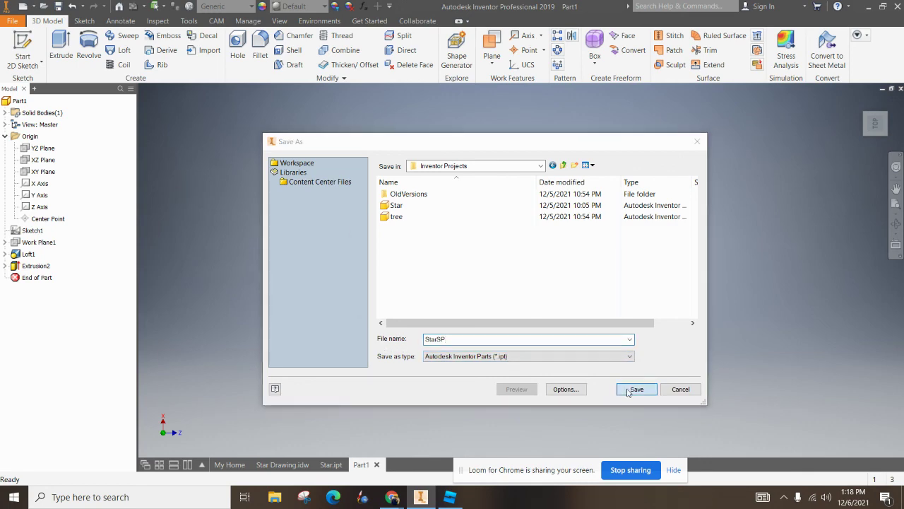
# - Confirm saving StarSP outside the active project
pyautogui.click(432, 299)
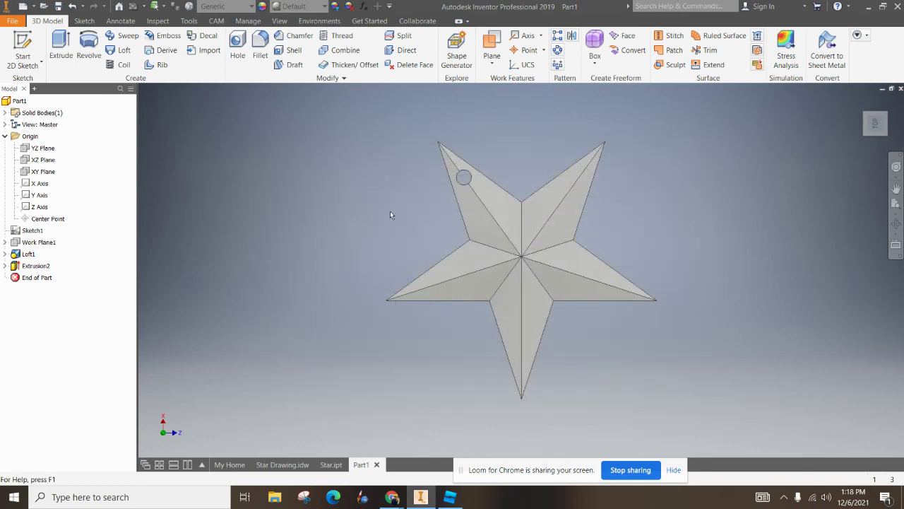